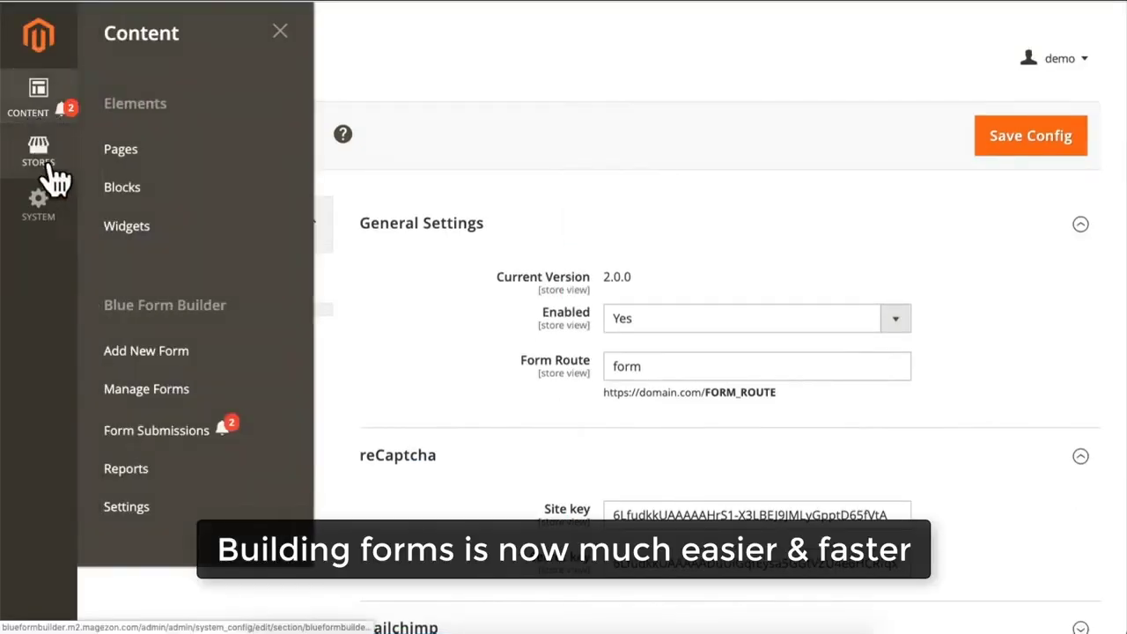
Step: Create and save a blank form named 'Contact Us', then expand its builder to full screen
{"action": "left_click", "coordinate": [138, 354]}
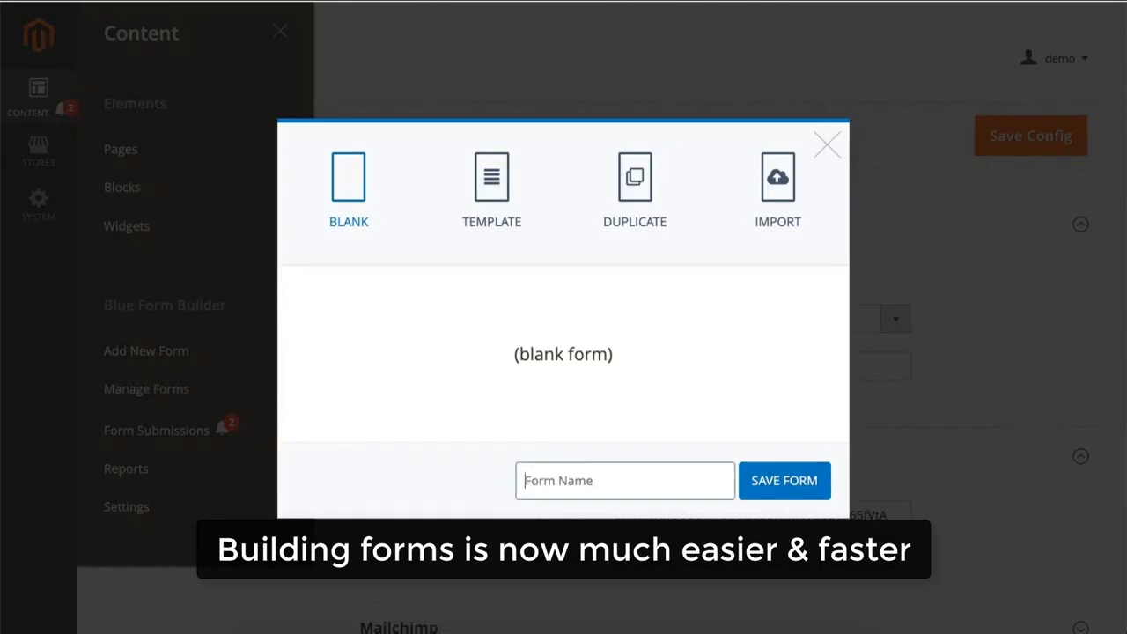
{"action": "type", "text": "Contact Us"}
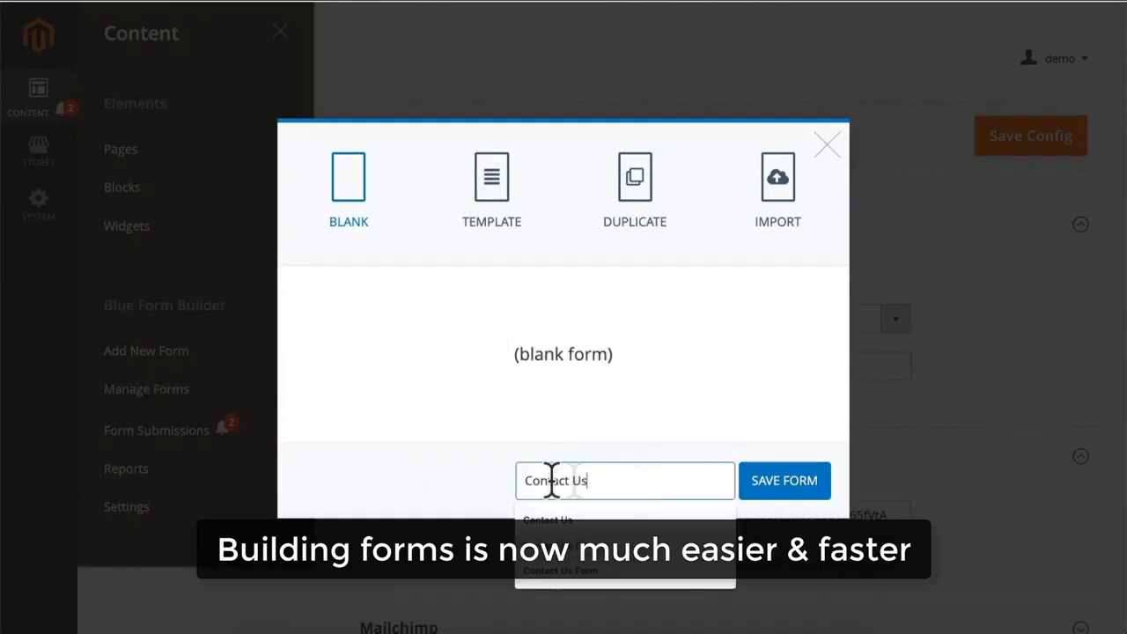
{"action": "left_click", "coordinate": [764, 486]}
{"action": "left_click", "coordinate": [286, 303]}
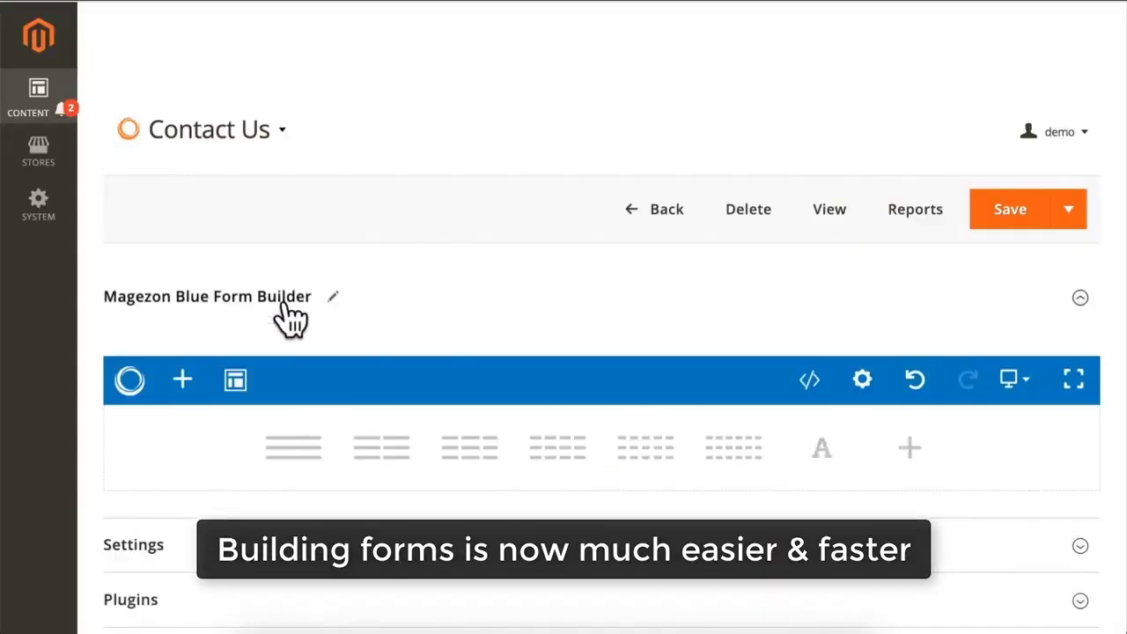
{"action": "left_click", "coordinate": [1074, 379]}
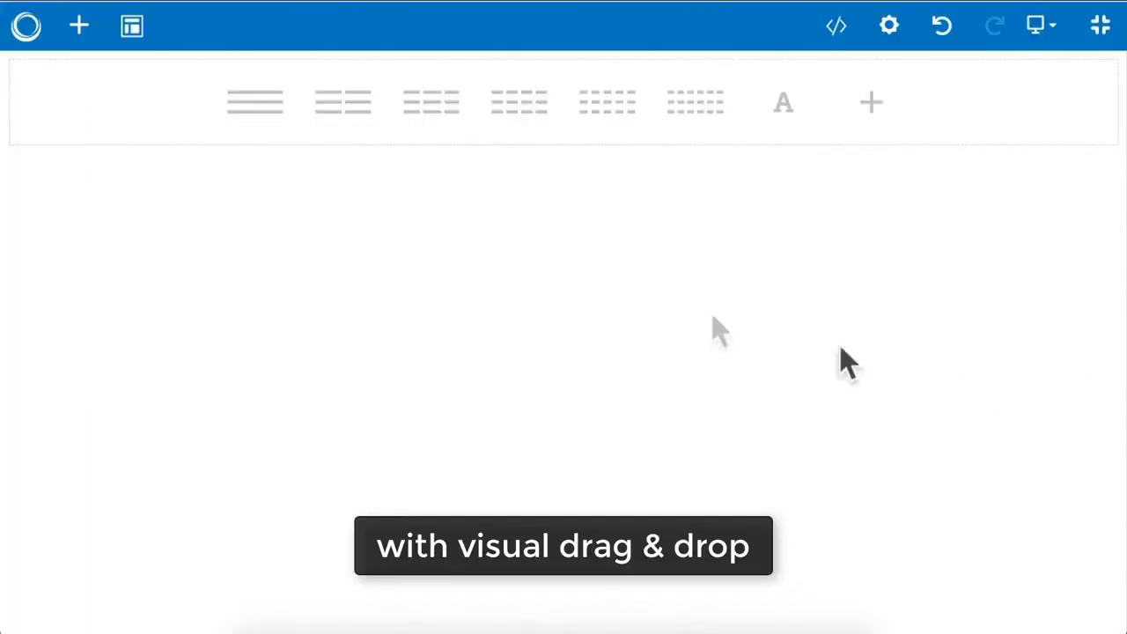
Step: Browse the element list's Content, Structure, Magento and Form tabs
{"action": "left_click", "coordinate": [79, 26]}
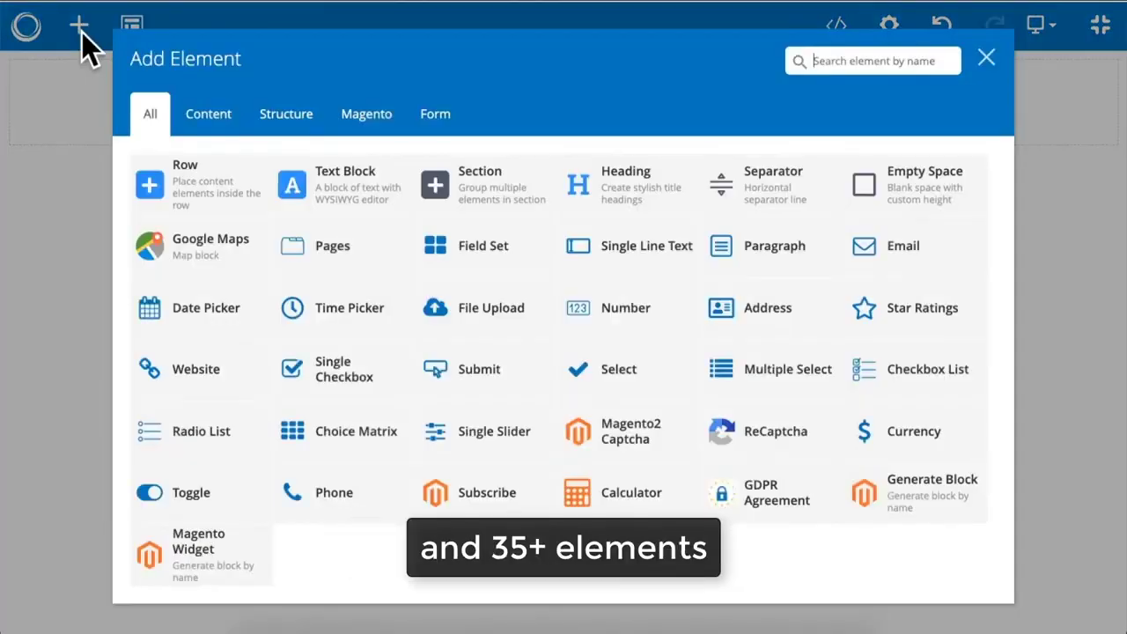
{"action": "left_click", "coordinate": [210, 117]}
{"action": "left_click", "coordinate": [287, 128]}
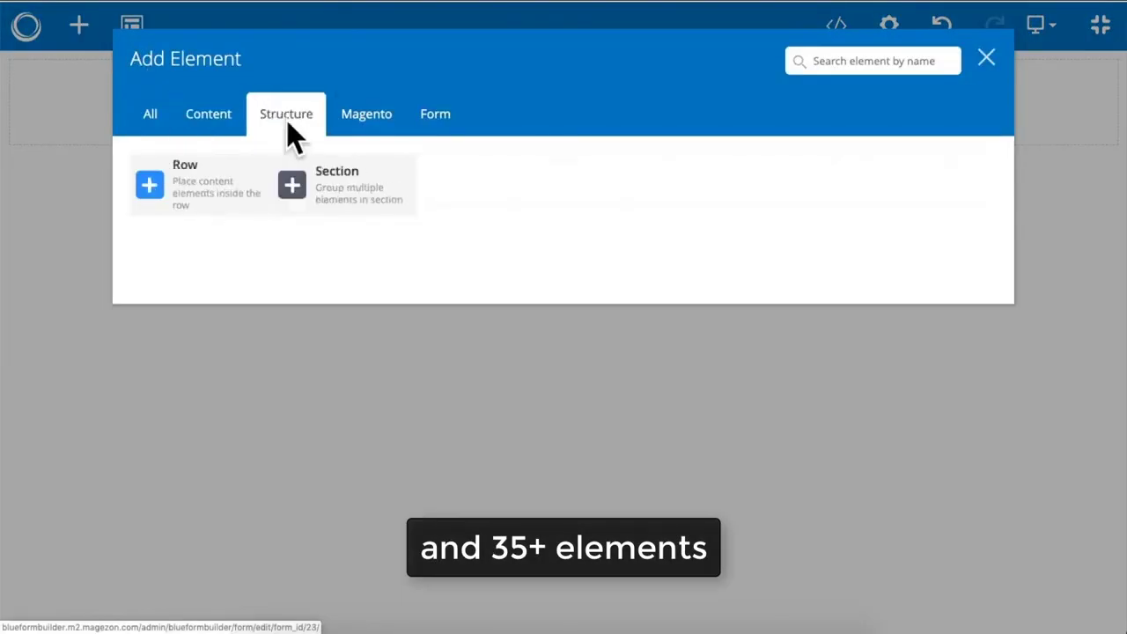
{"action": "left_click", "coordinate": [363, 123]}
{"action": "left_click", "coordinate": [438, 123]}
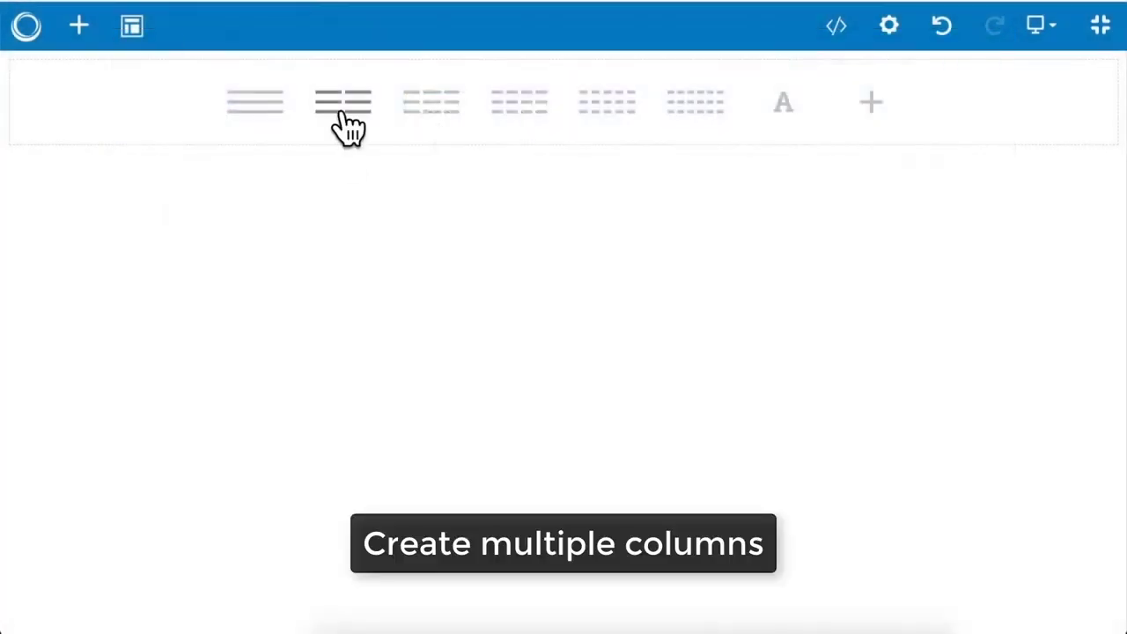
Step: Add a two-column row, widening the first column to 7/12 and back to 1/2
{"action": "left_click", "coordinate": [343, 108]}
{"action": "left_click_drag", "start_coordinate": [561, 112], "coordinate": [640, 132]}
{"action": "left_click_drag", "start_coordinate": [561, 195], "coordinate": [519, 214]}
{"action": "left_click", "coordinate": [339, 117]}
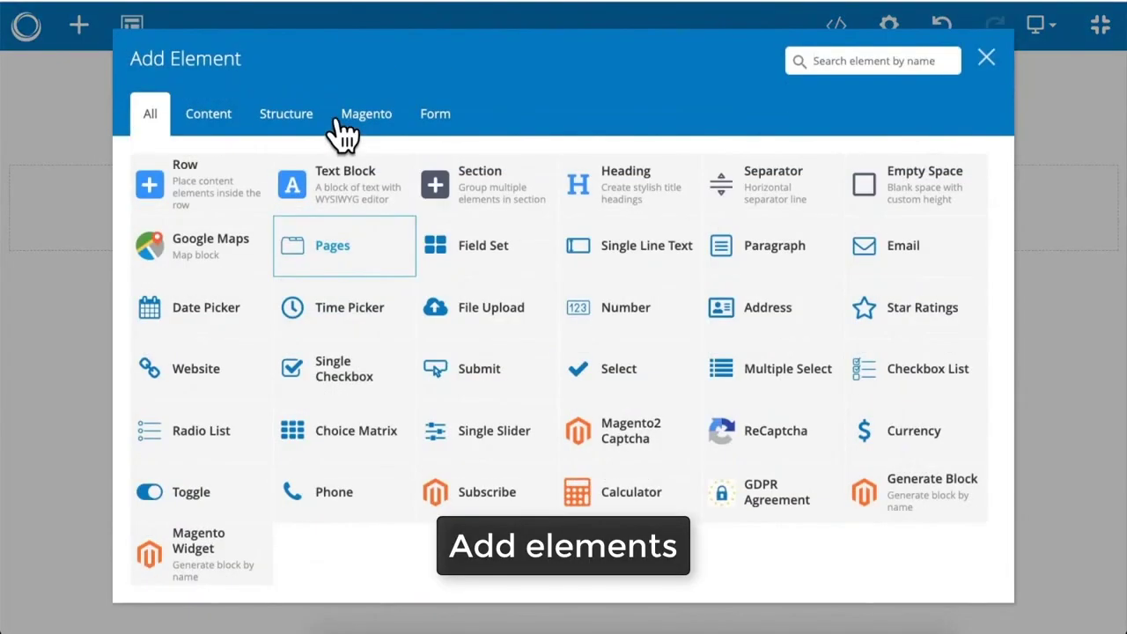
Step: Insert a 'Contact Us' heading set to Heading 1
{"action": "left_click", "coordinate": [584, 244]}
{"action": "triple_click", "coordinate": [495, 197]}
{"action": "type", "text": "Contact Us"}
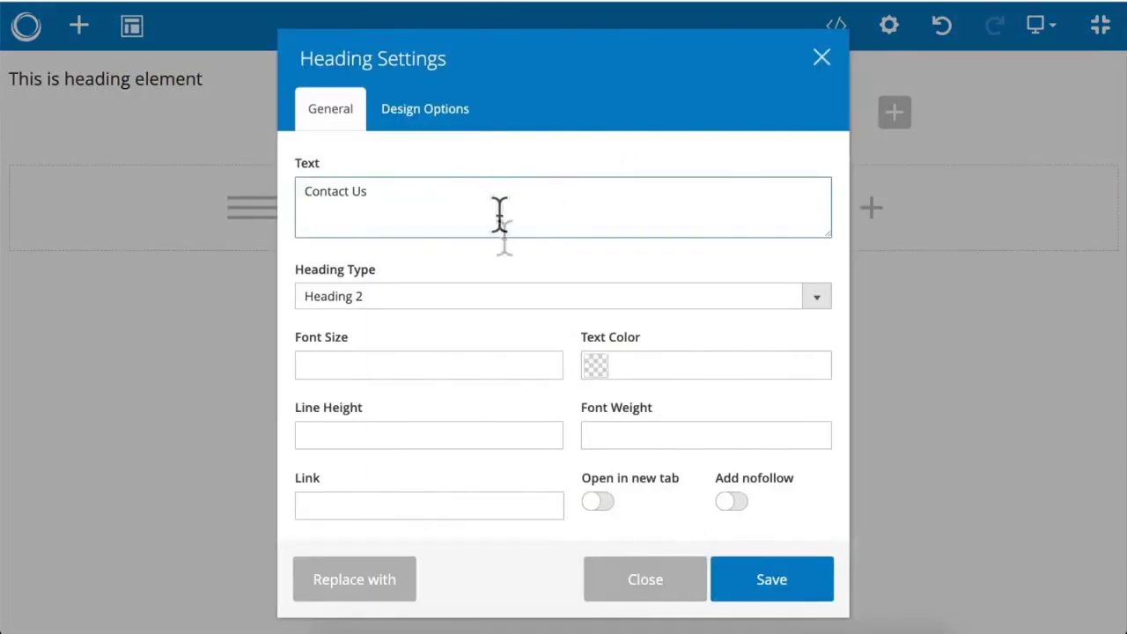
{"action": "left_click", "coordinate": [516, 297]}
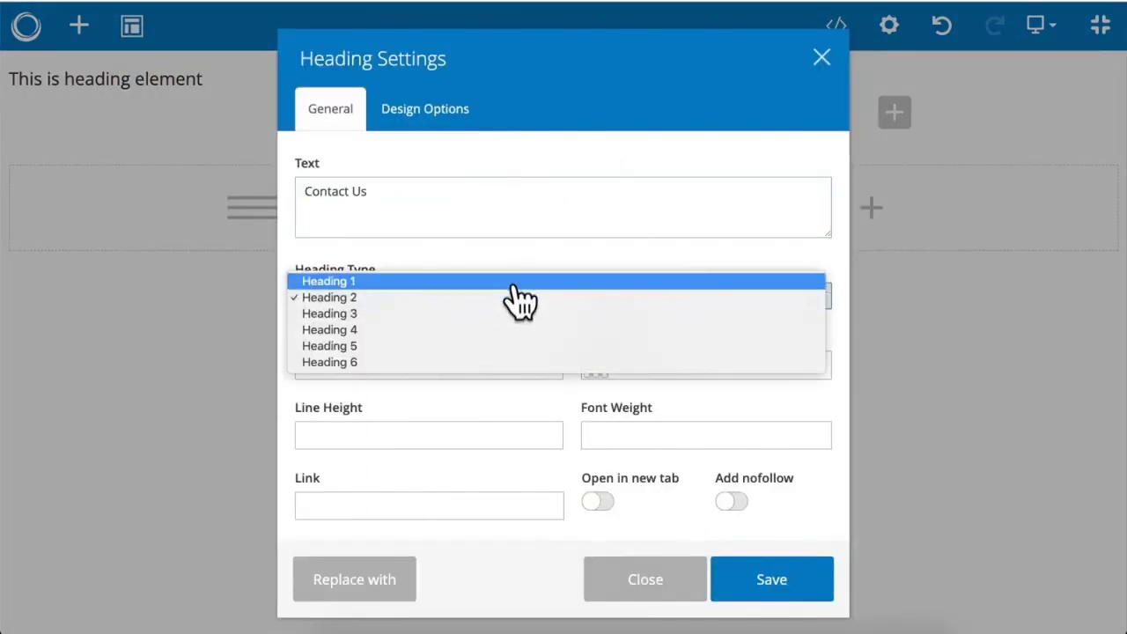
{"action": "left_click", "coordinate": [516, 281]}
{"action": "left_click", "coordinate": [736, 588]}
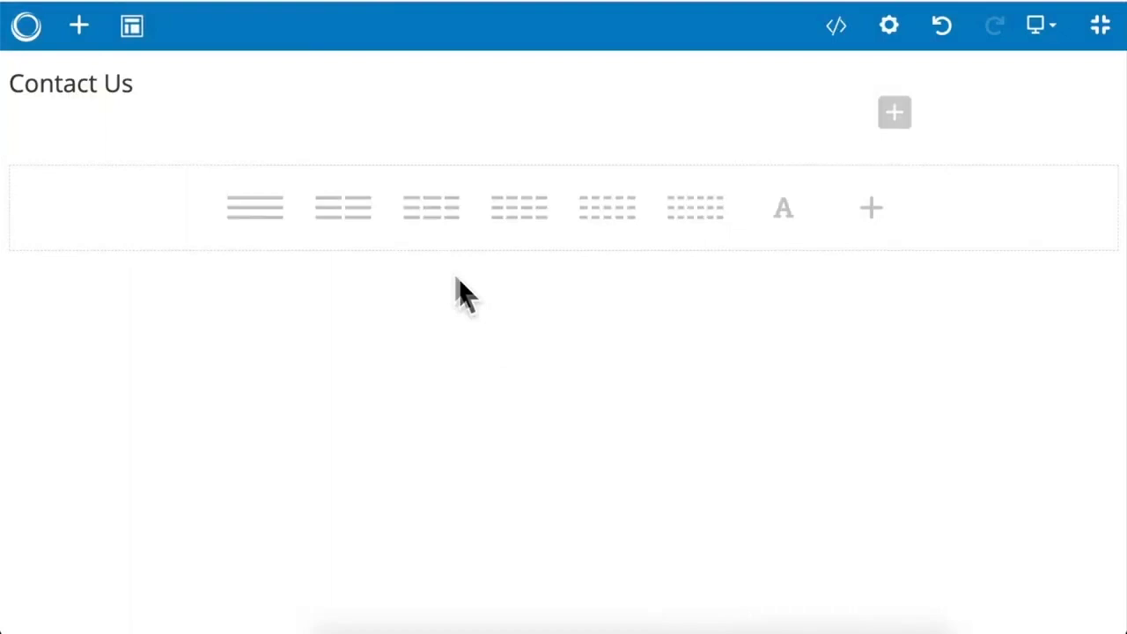
Step: Add a single-line text field labelled 'Name' with the label above the field
{"action": "left_click", "coordinate": [342, 128]}
{"action": "left_click", "coordinate": [636, 249]}
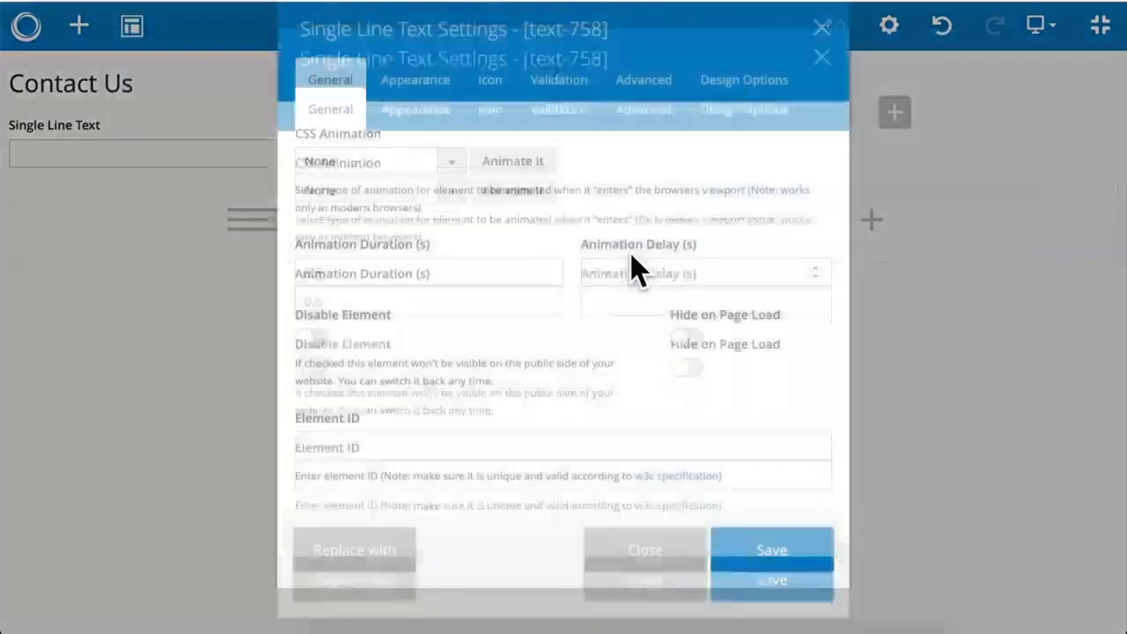
{"action": "left_click", "coordinate": [439, 116]}
{"action": "triple_click", "coordinate": [436, 191]}
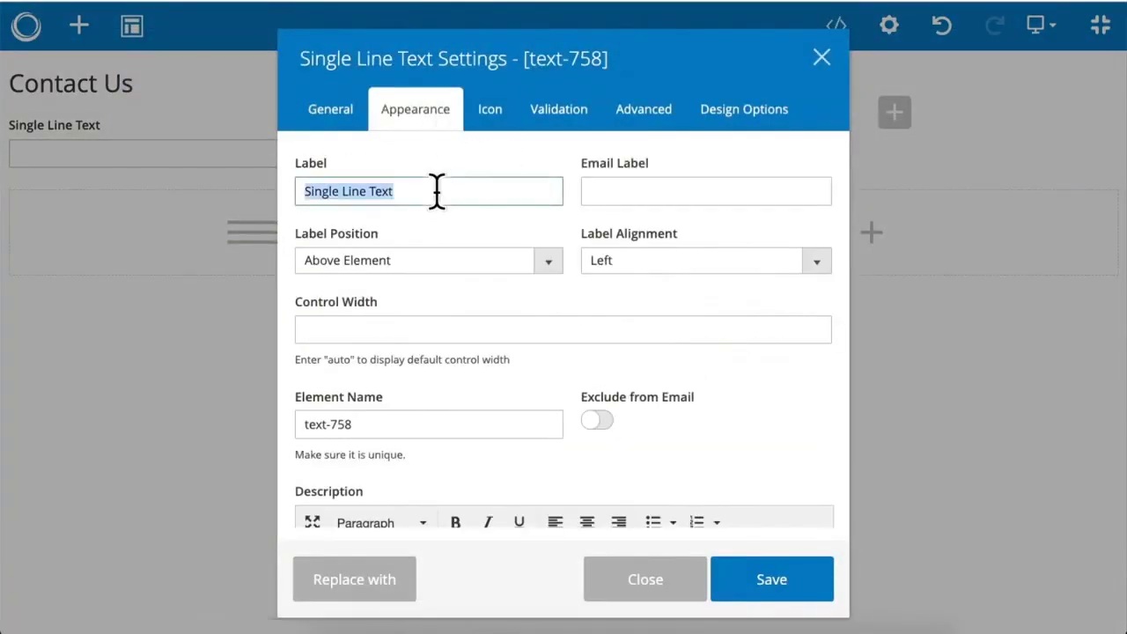
{"action": "left_click", "coordinate": [495, 261]}
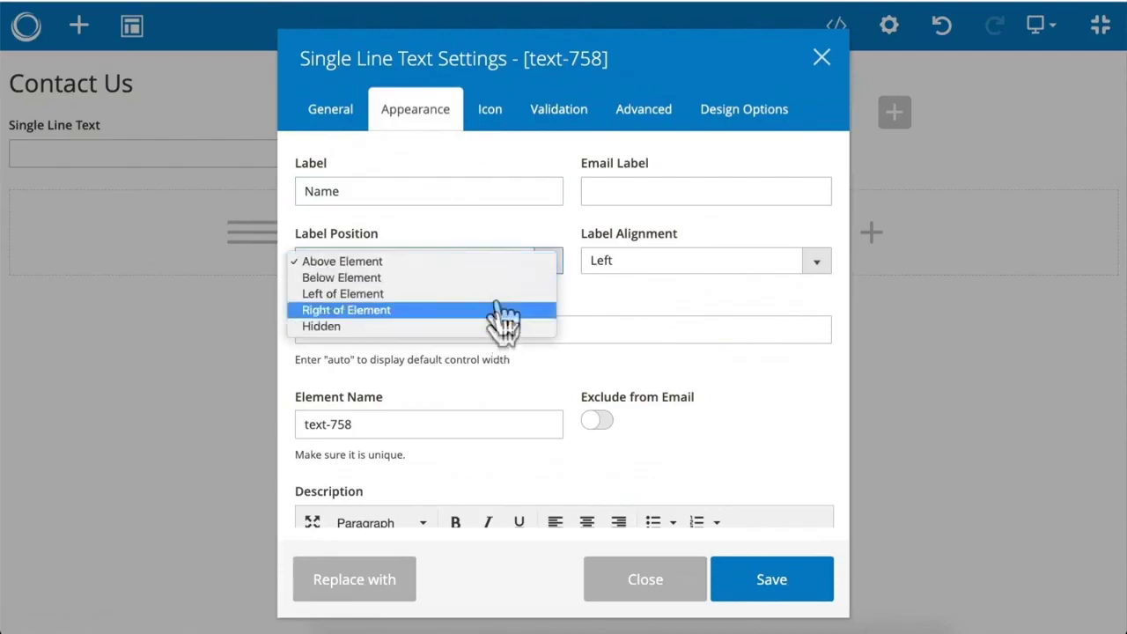
{"action": "left_click", "coordinate": [500, 263]}
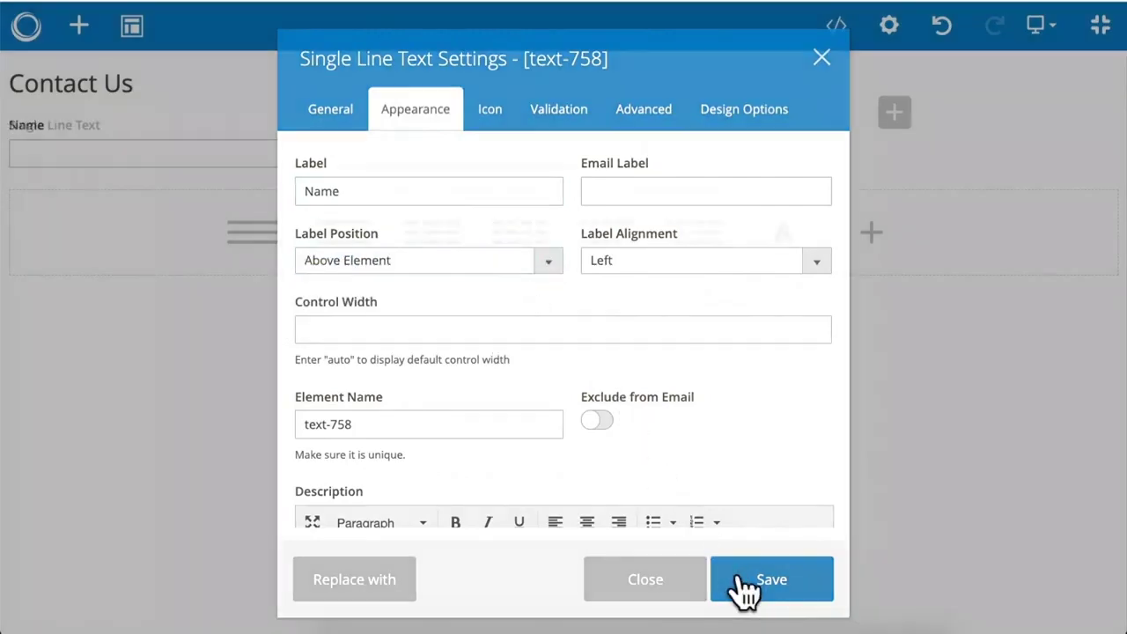
{"action": "left_click", "coordinate": [745, 585]}
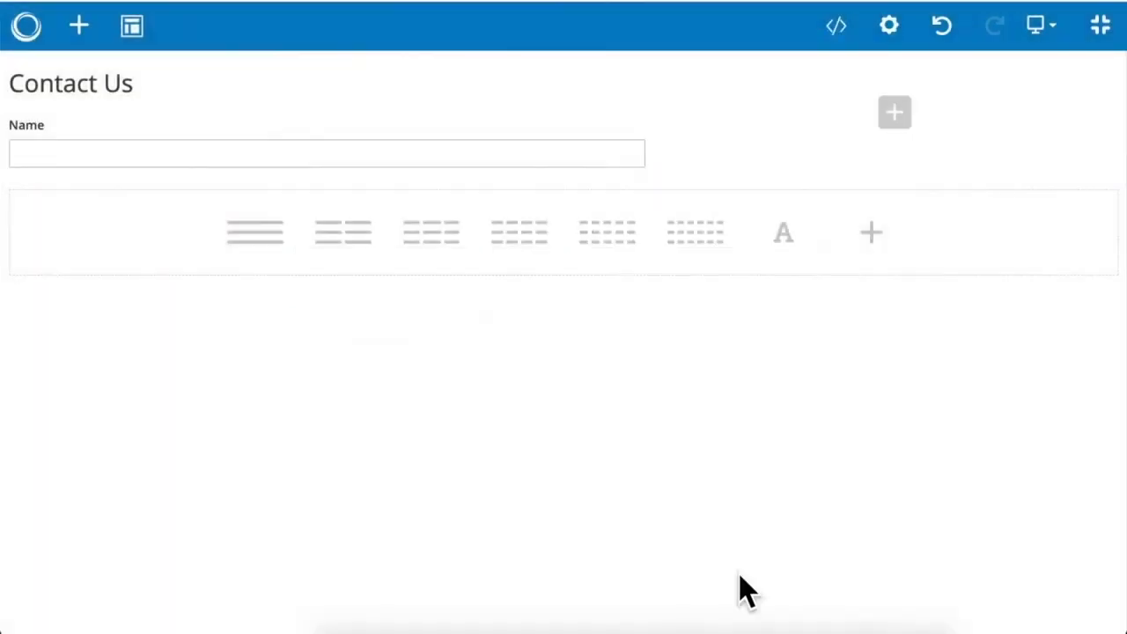
Step: Add a paragraph text area labelled 'Message' below the Name field
{"action": "left_click", "coordinate": [323, 192]}
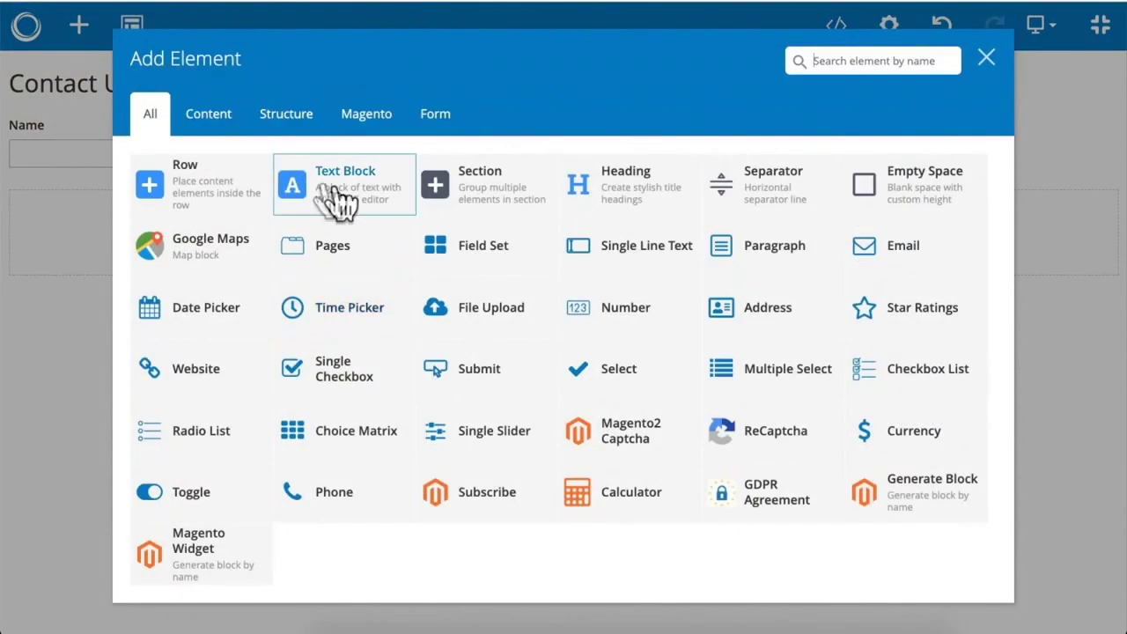
{"action": "left_click", "coordinate": [757, 257]}
{"action": "left_click", "coordinate": [438, 117]}
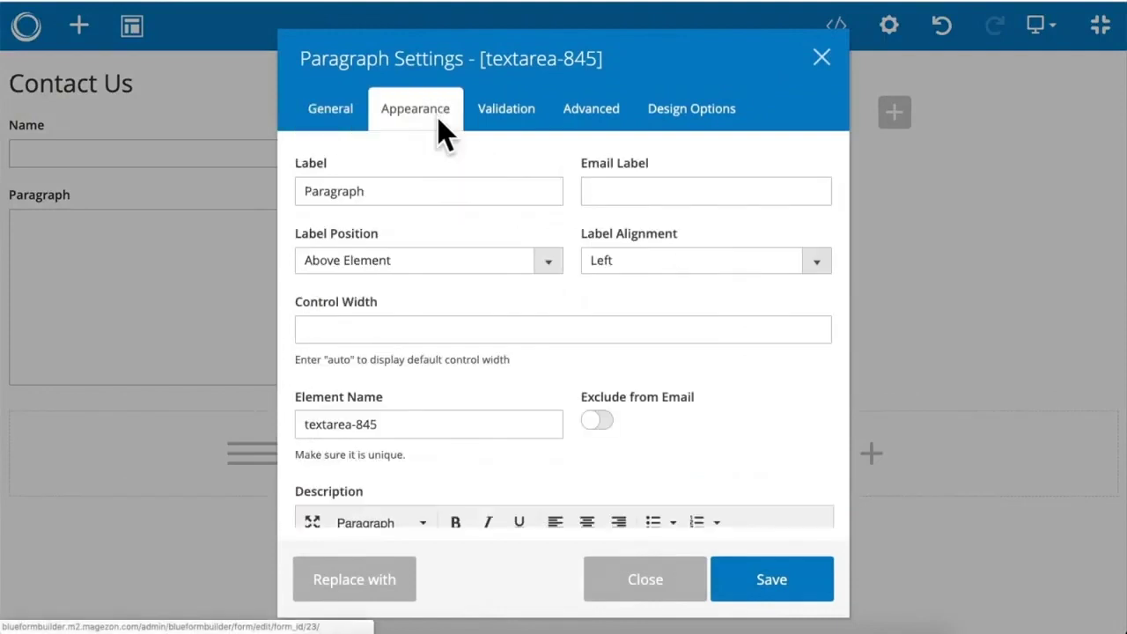
{"action": "double_click", "coordinate": [443, 189]}
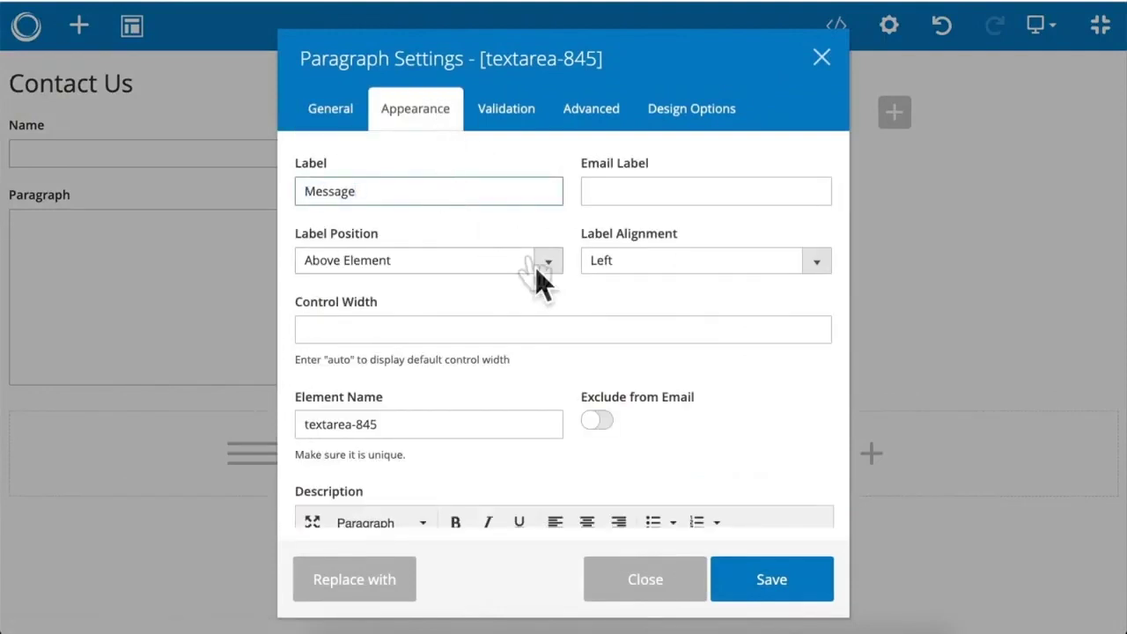
{"action": "left_click", "coordinate": [744, 583]}
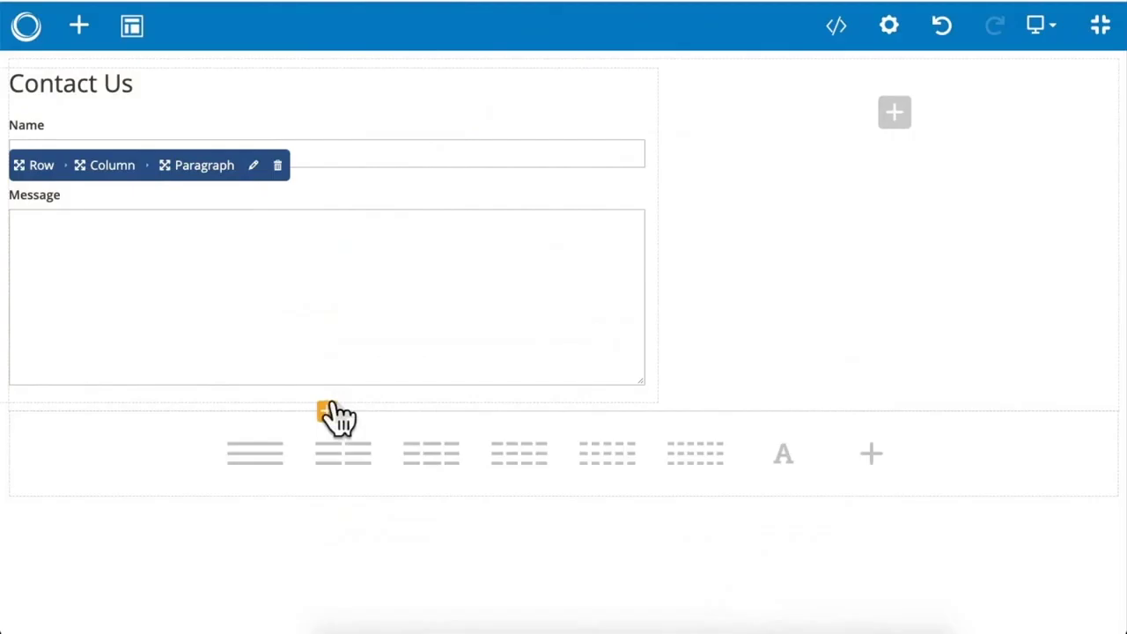
Step: Add an Email field below Message and enable its envelope icon
{"action": "left_click", "coordinate": [330, 410]}
{"action": "left_click", "coordinate": [889, 263]}
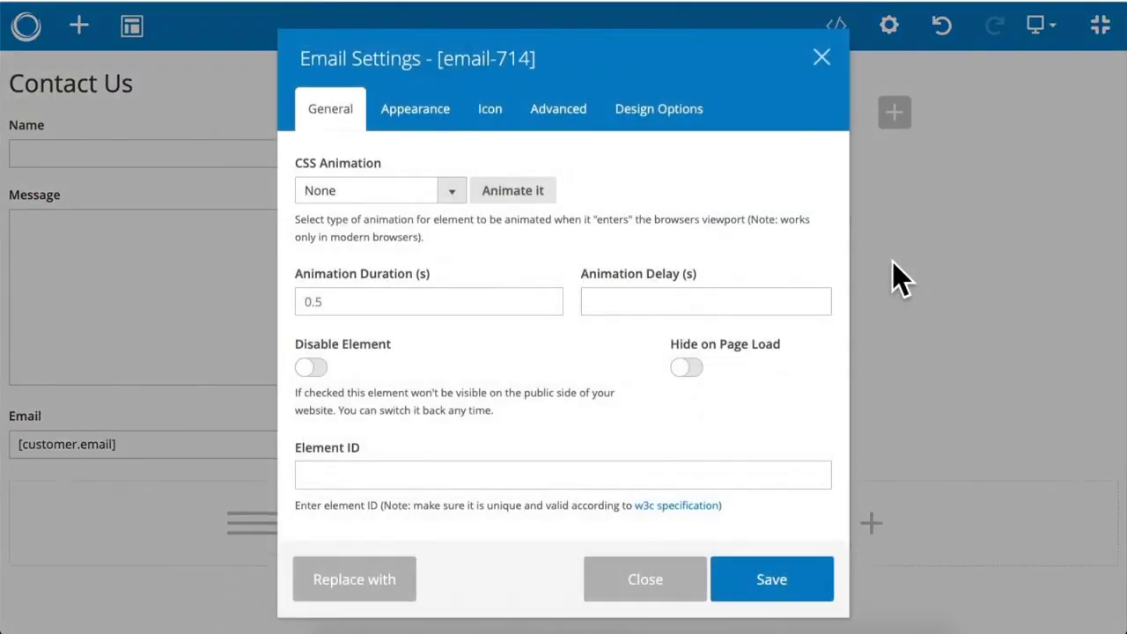
{"action": "left_click", "coordinate": [489, 110]}
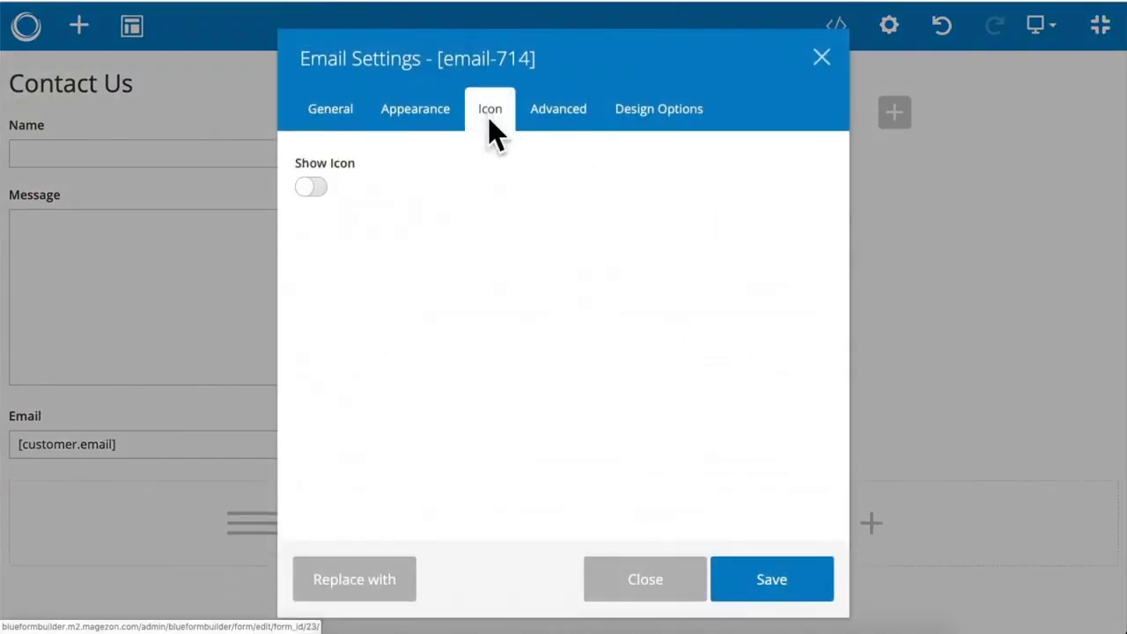
{"action": "left_click", "coordinate": [315, 189]}
{"action": "left_click", "coordinate": [366, 263]}
{"action": "left_click", "coordinate": [366, 264]}
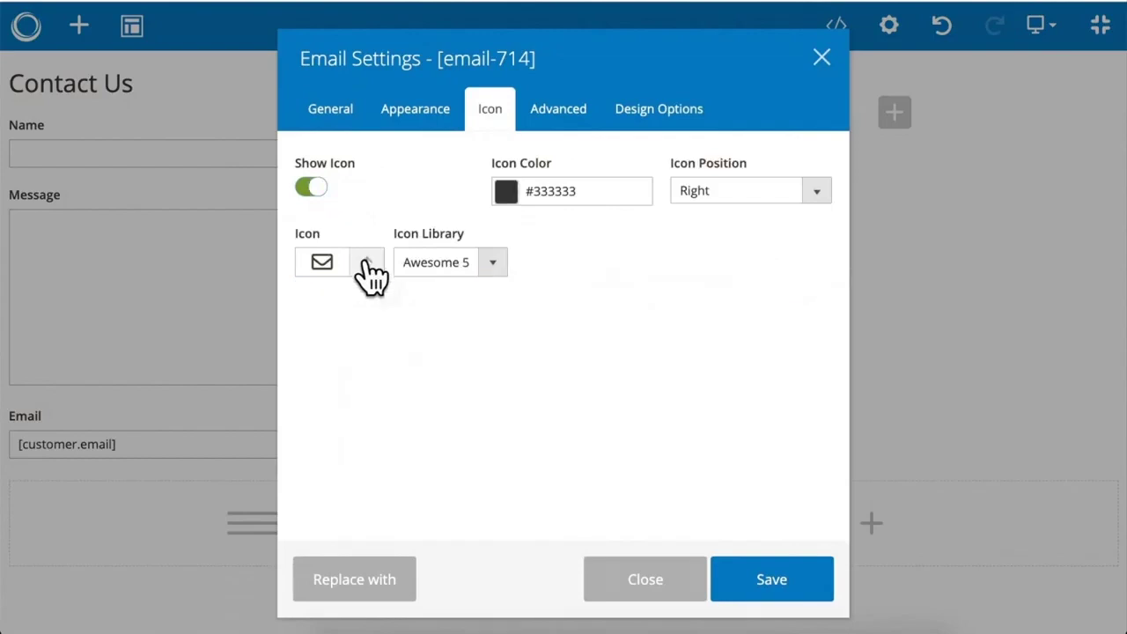
{"action": "left_click", "coordinate": [747, 583]}
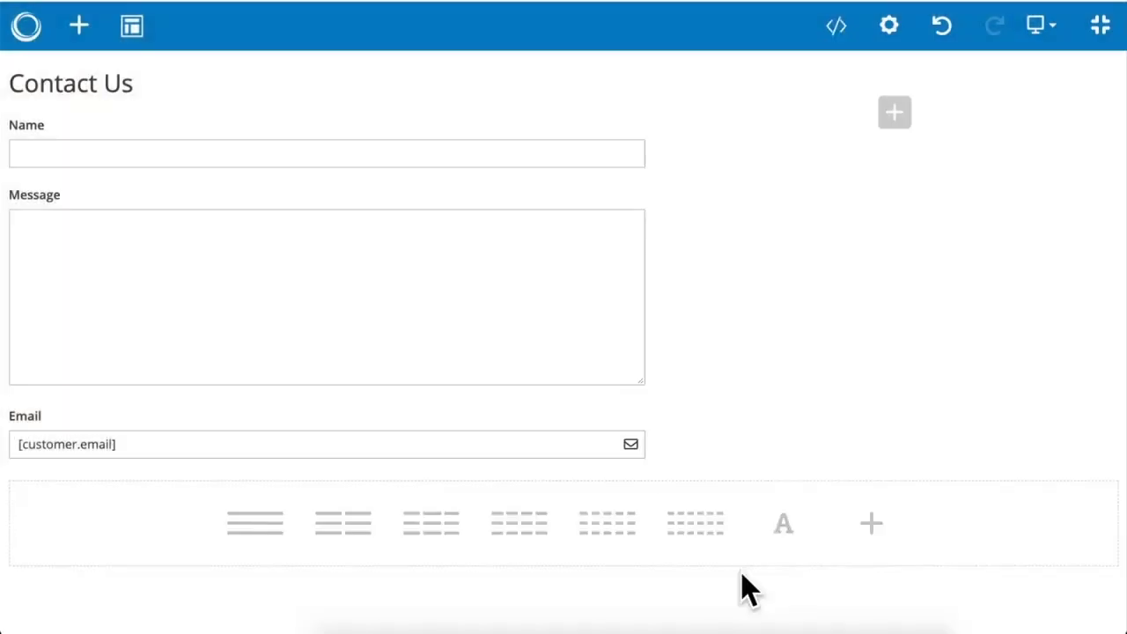
Step: Add a File Upload field allowing multiple files with a drag-and-drop area
{"action": "left_click", "coordinate": [365, 480]}
{"action": "left_click", "coordinate": [476, 304]}
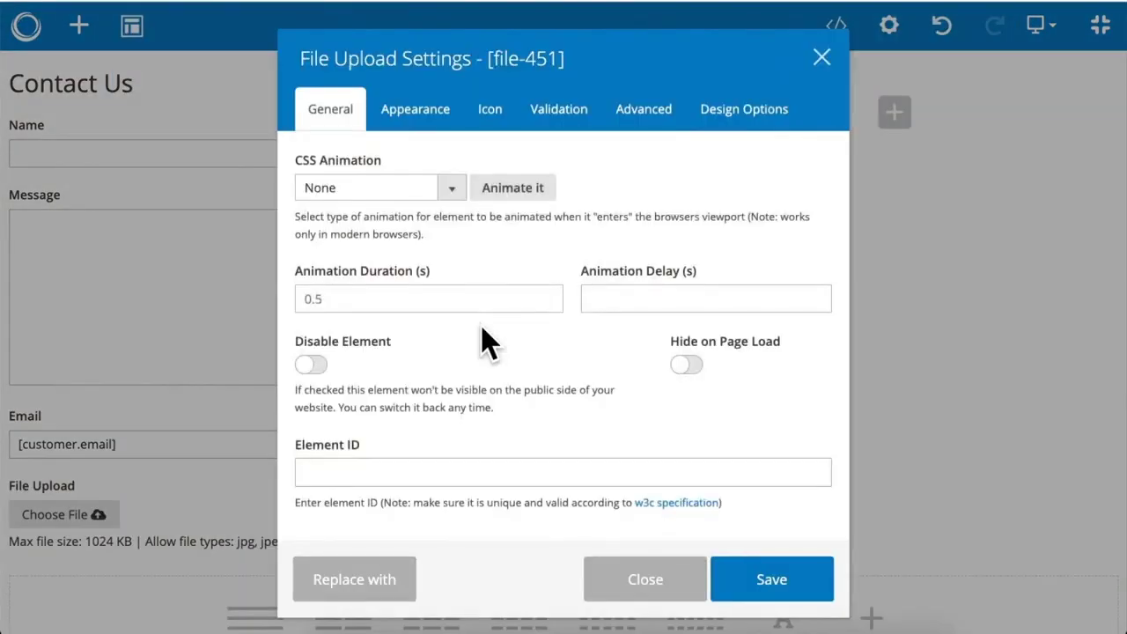
{"action": "left_click", "coordinate": [560, 110]}
{"action": "left_click", "coordinate": [632, 113]}
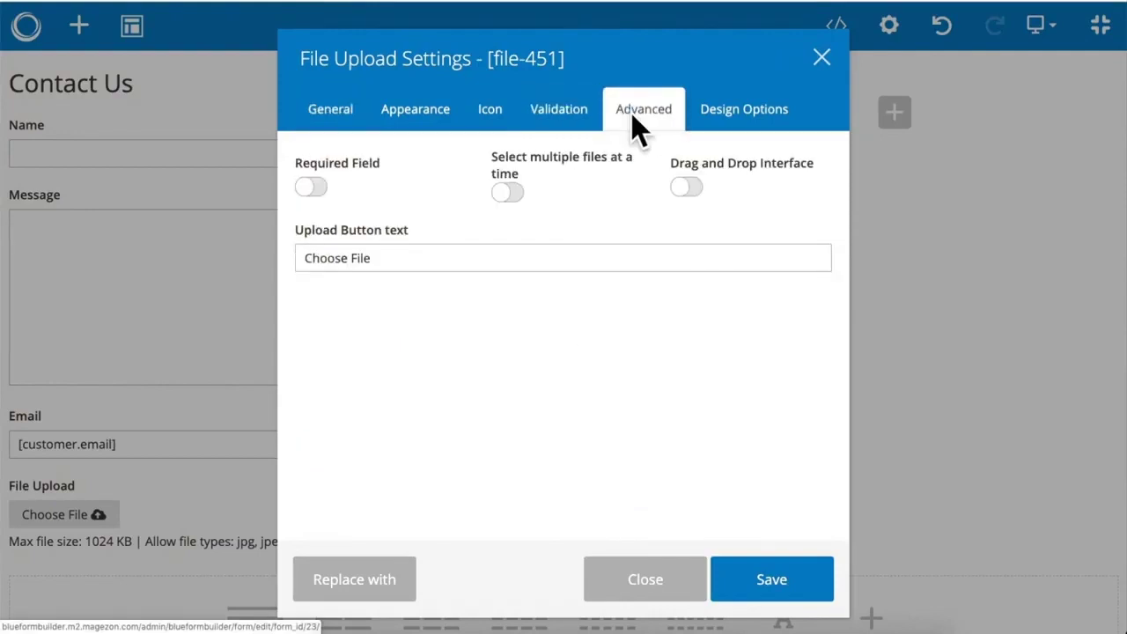
{"action": "left_click", "coordinate": [512, 193]}
{"action": "left_click", "coordinate": [692, 189]}
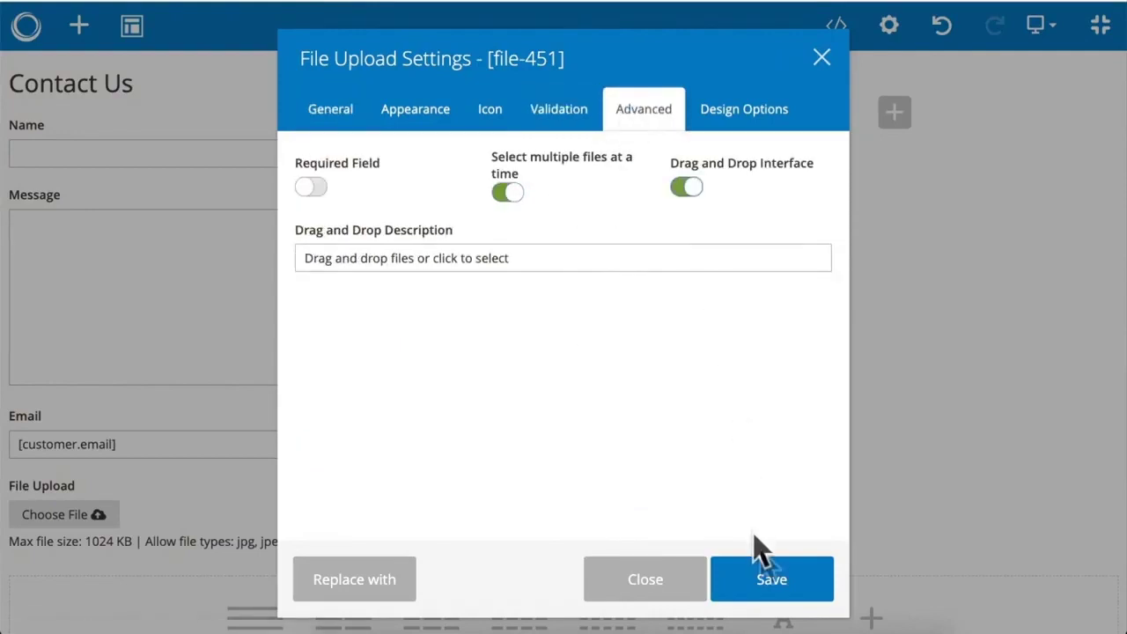
{"action": "left_click", "coordinate": [767, 577]}
Step: Add a reCAPTCHA and a Submit button below the upload field
{"action": "scroll", "coordinate": [767, 577], "scroll_direction": "down", "scroll_amount": 2}
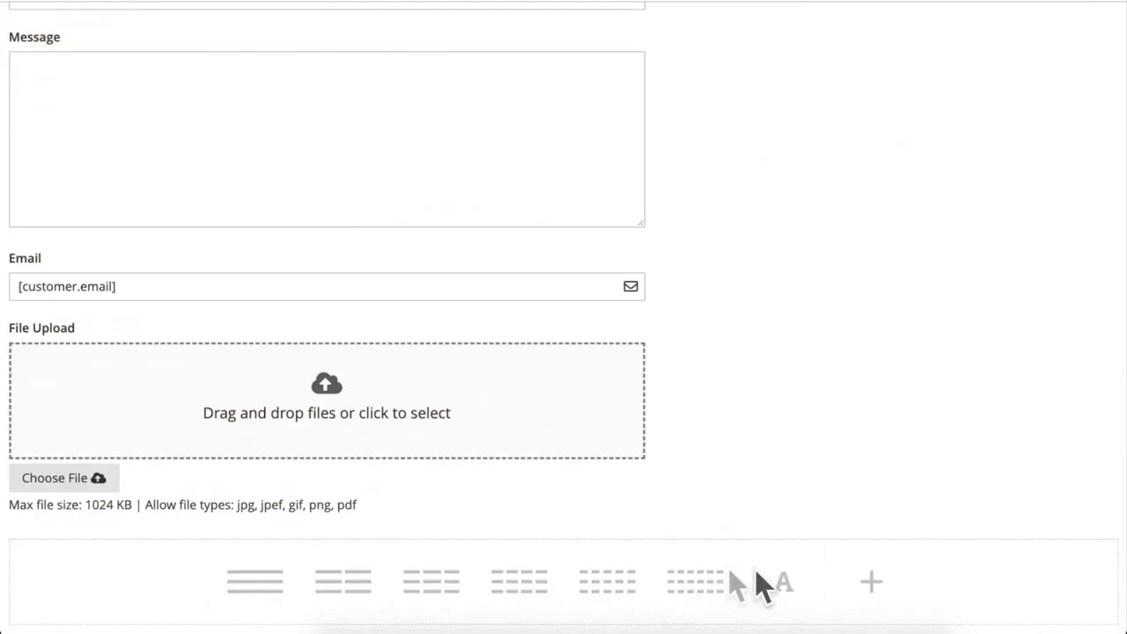
{"action": "left_click", "coordinate": [327, 536]}
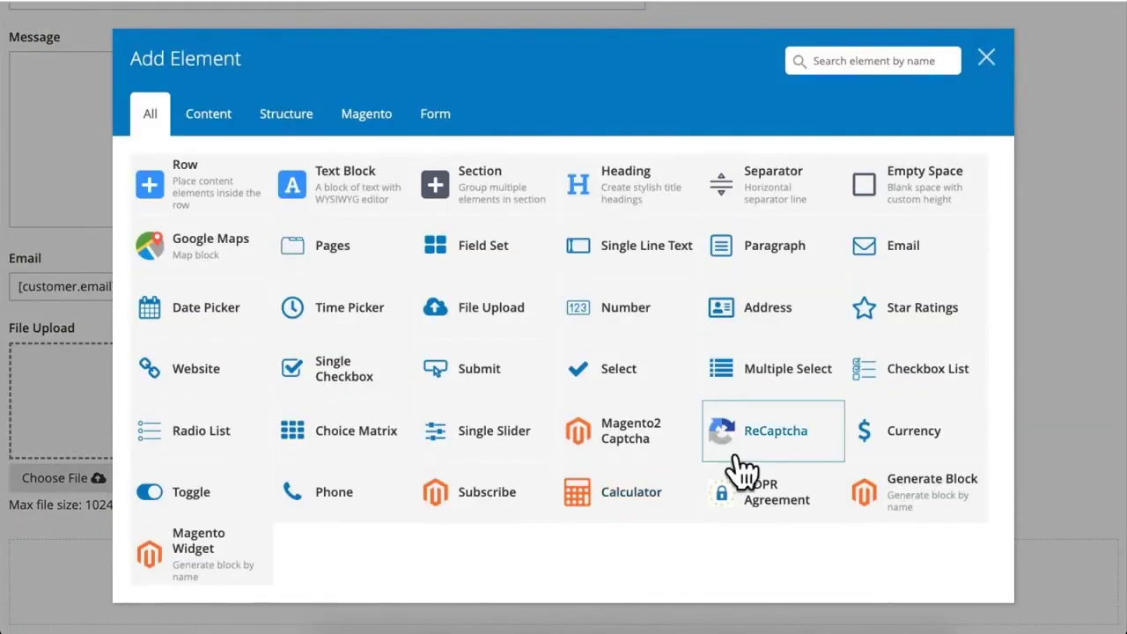
{"action": "left_click", "coordinate": [740, 469]}
{"action": "left_click", "coordinate": [770, 579]}
{"action": "scroll", "coordinate": [865, 523], "scroll_direction": "down", "scroll_amount": 1}
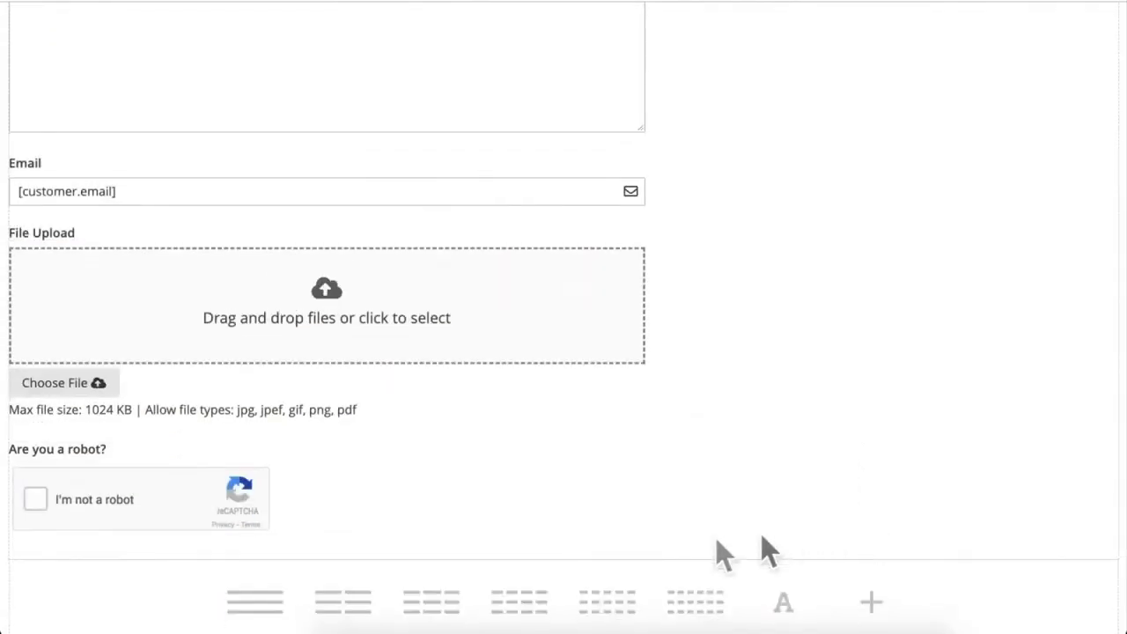
{"action": "left_click", "coordinate": [332, 553]}
{"action": "left_click", "coordinate": [491, 387]}
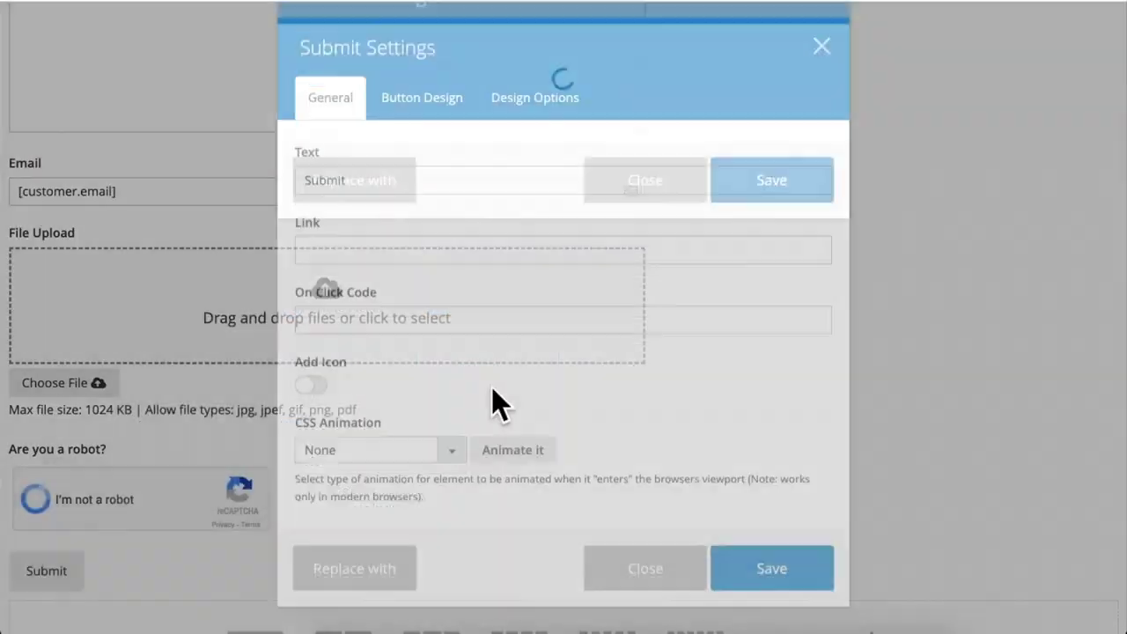
{"action": "left_click", "coordinate": [888, 371]}
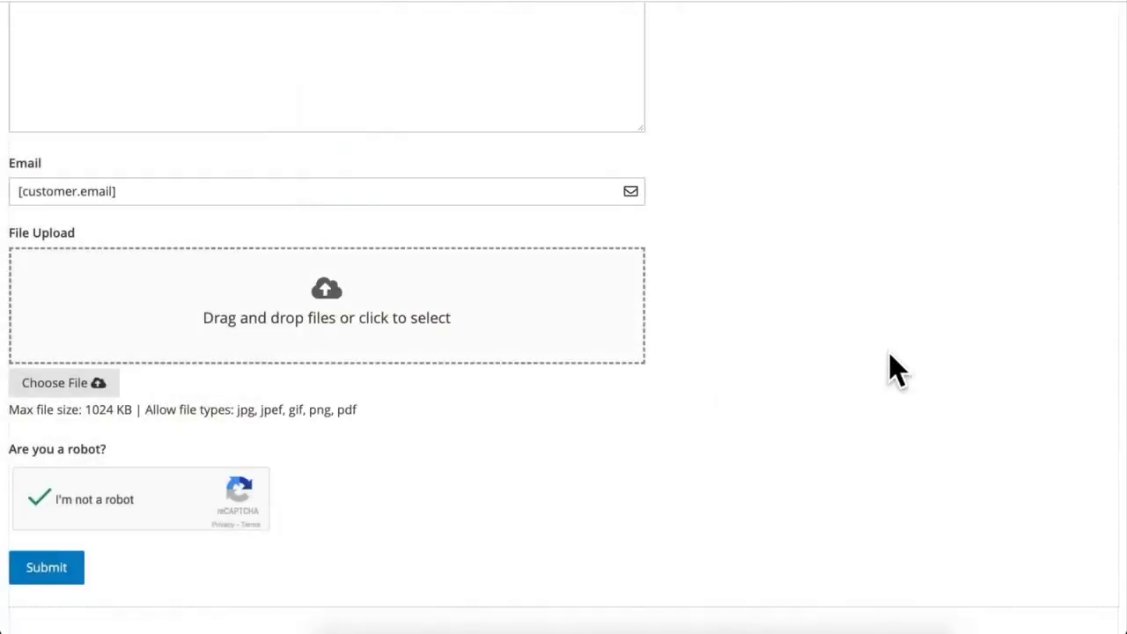
Step: Add a Singapore Google Map to the right column and move Email above Message
{"action": "scroll", "coordinate": [887, 368], "scroll_direction": "up", "scroll_amount": 4}
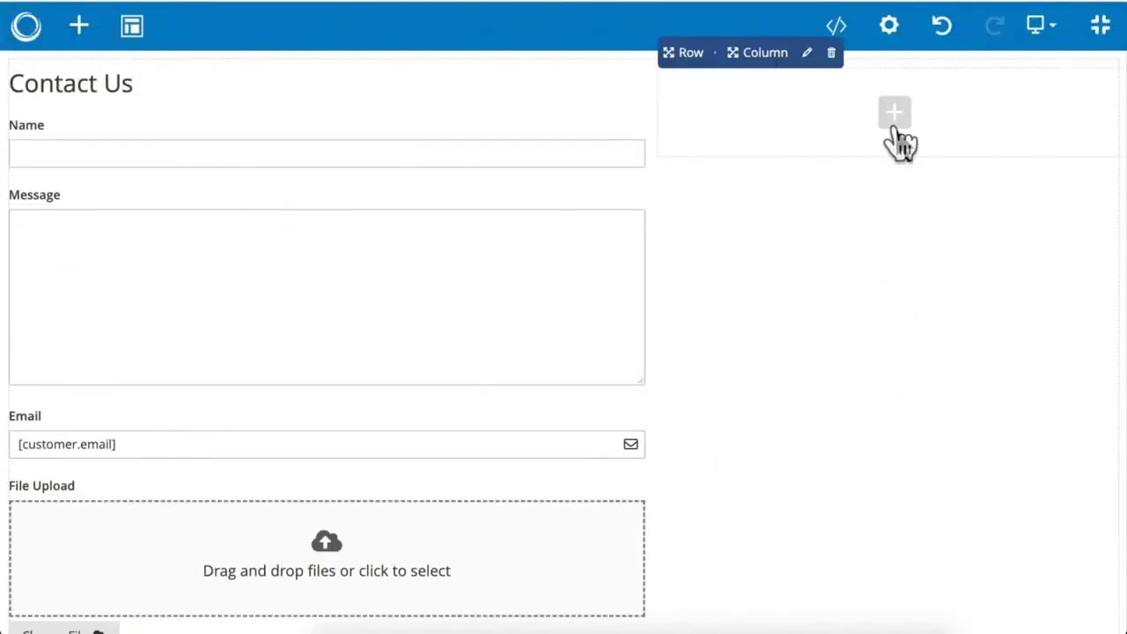
{"action": "left_click", "coordinate": [894, 112]}
{"action": "left_click", "coordinate": [885, 65]}
{"action": "type", "text": "go"}
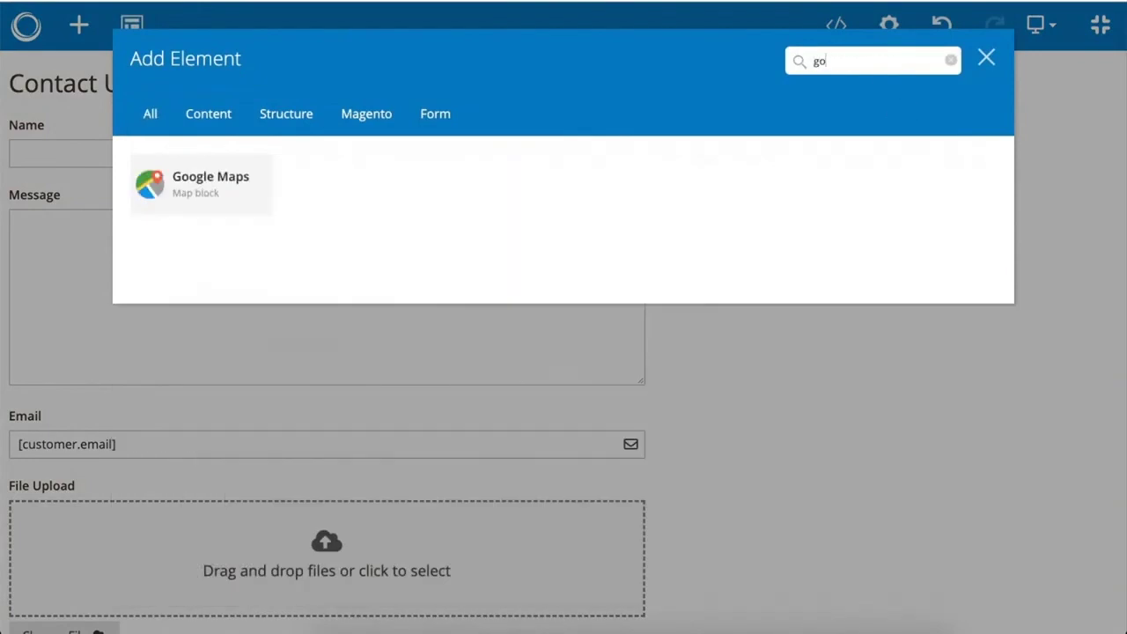
{"action": "left_click", "coordinate": [261, 193]}
{"action": "left_click", "coordinate": [261, 193]}
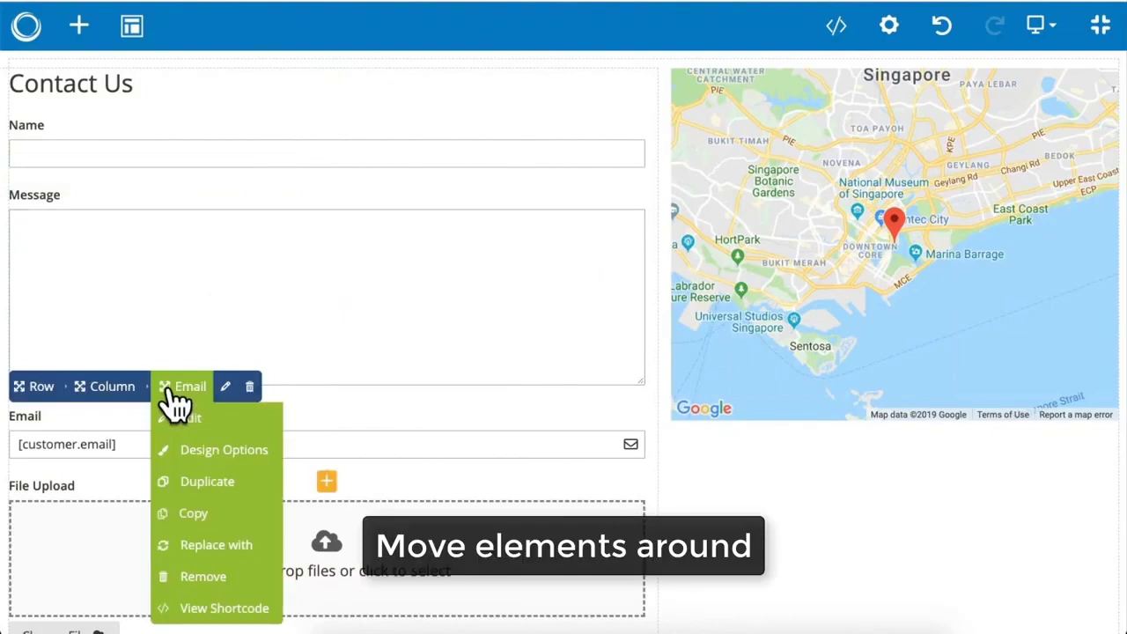
{"action": "left_click_drag", "start_coordinate": [176, 386], "coordinate": [261, 216]}
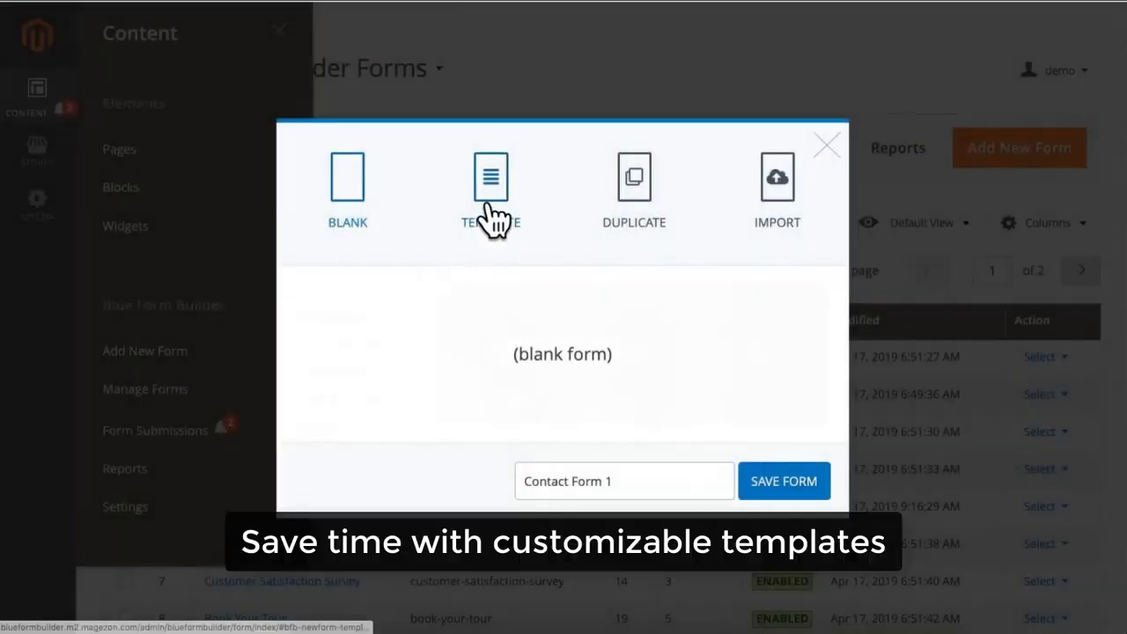
Step: Preview the form templates and create a new form from Contact Form 1
{"action": "left_click", "coordinate": [485, 211]}
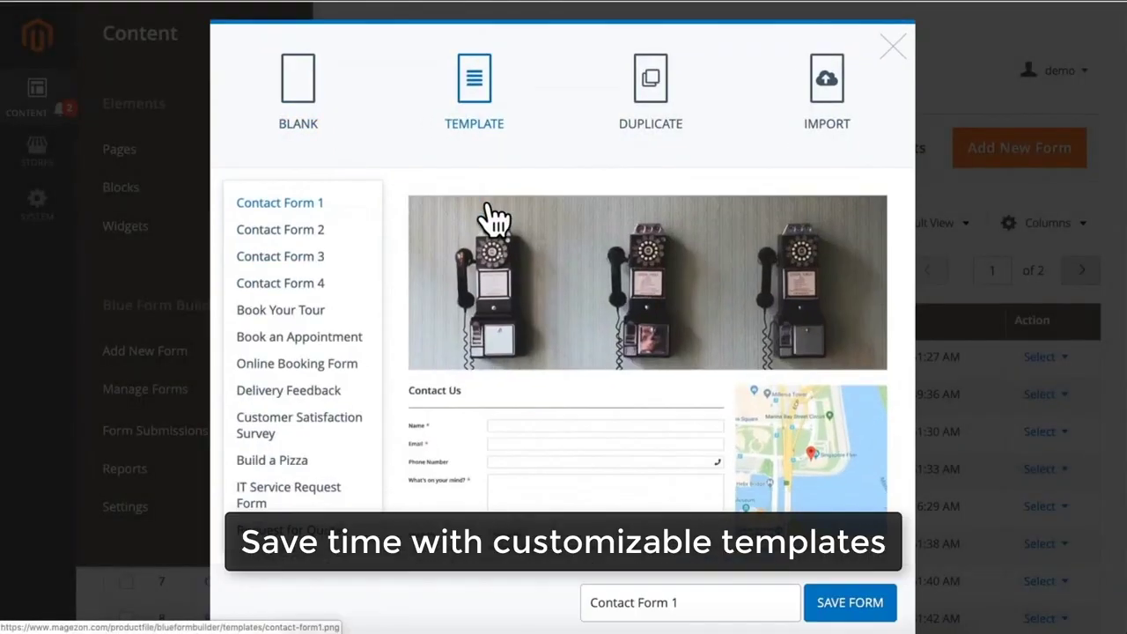
{"action": "left_click", "coordinate": [321, 232]}
{"action": "left_click", "coordinate": [315, 313]}
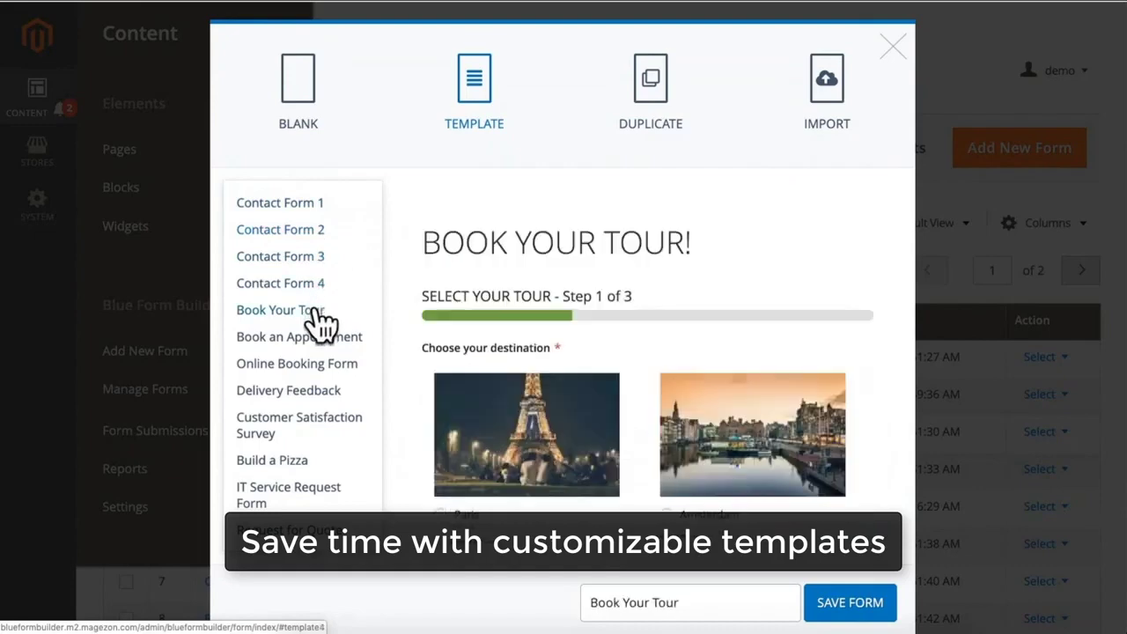
{"action": "left_click", "coordinate": [319, 396]}
{"action": "left_click", "coordinate": [323, 431]}
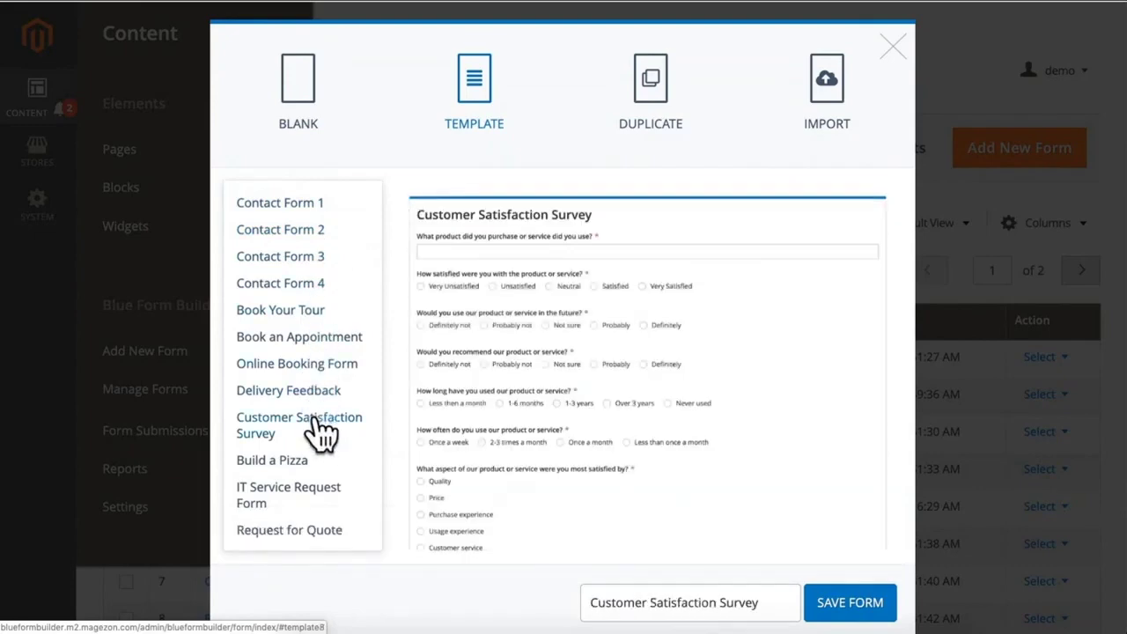
{"action": "left_click", "coordinate": [317, 531]}
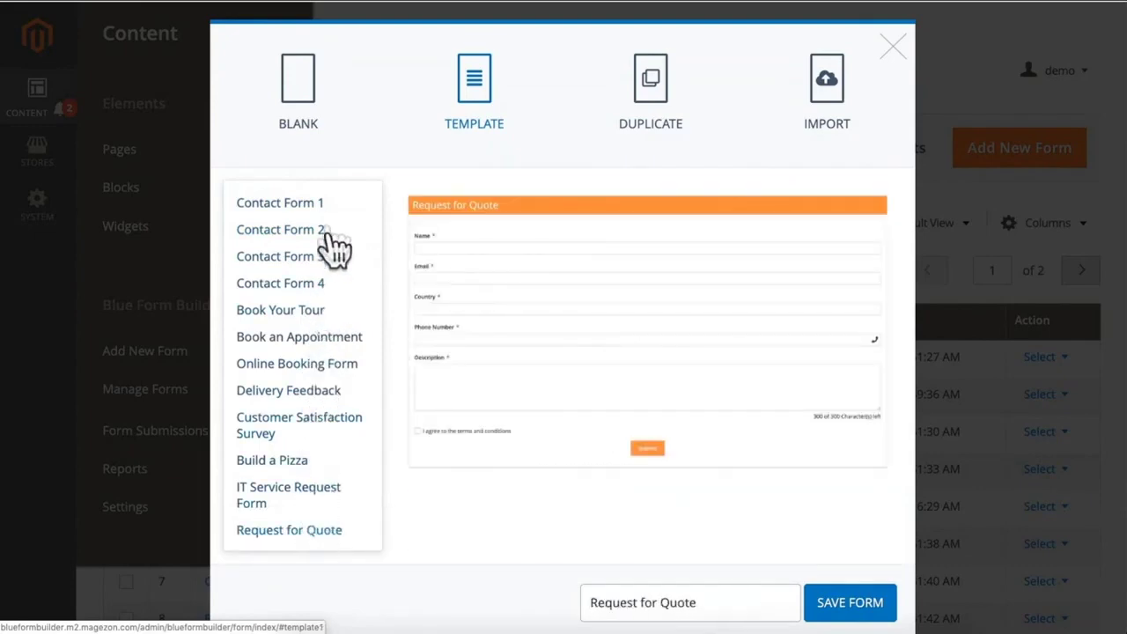
{"action": "left_click", "coordinate": [315, 205]}
{"action": "left_click", "coordinate": [841, 616]}
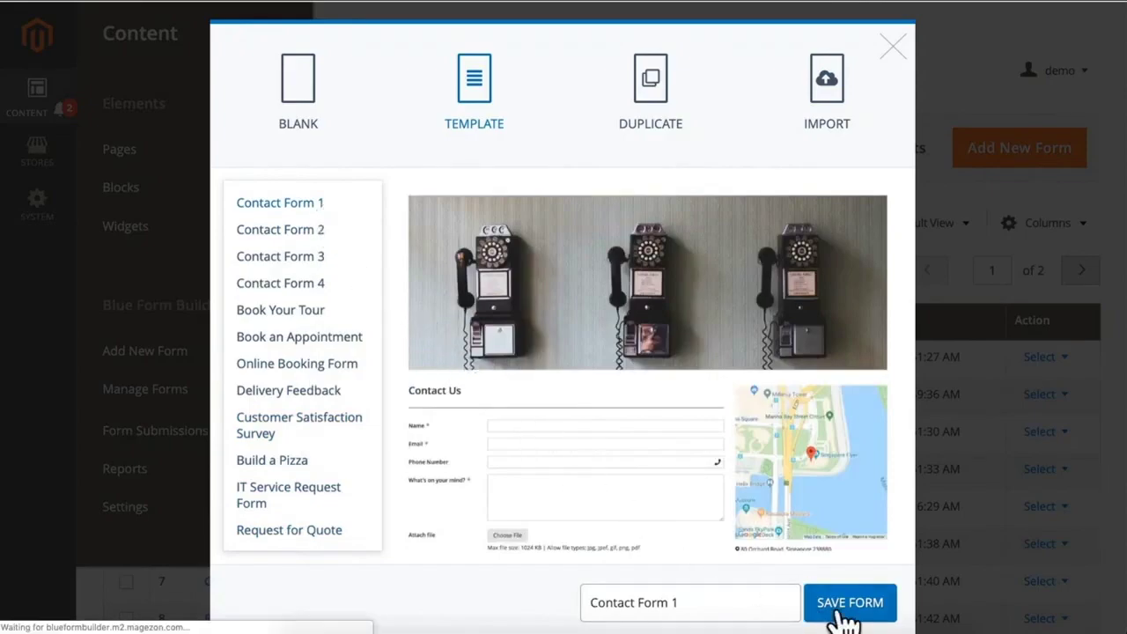
Step: Expand the form builder area and bring up the element list
{"action": "left_click", "coordinate": [304, 304]}
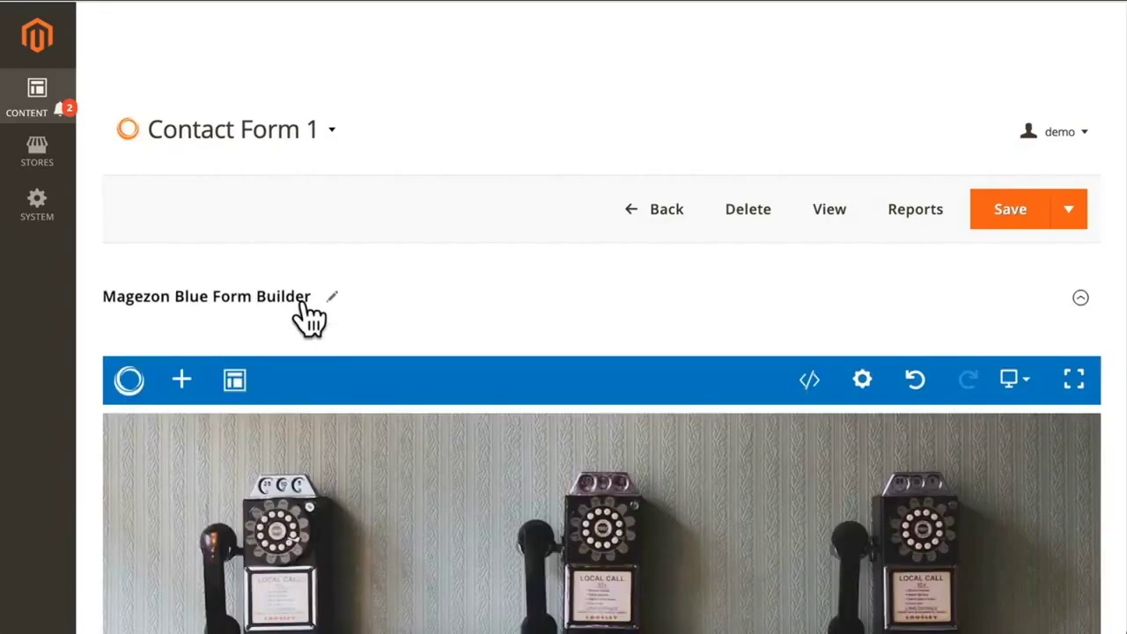
{"action": "scroll", "coordinate": [305, 301], "scroll_direction": "down", "scroll_amount": 6}
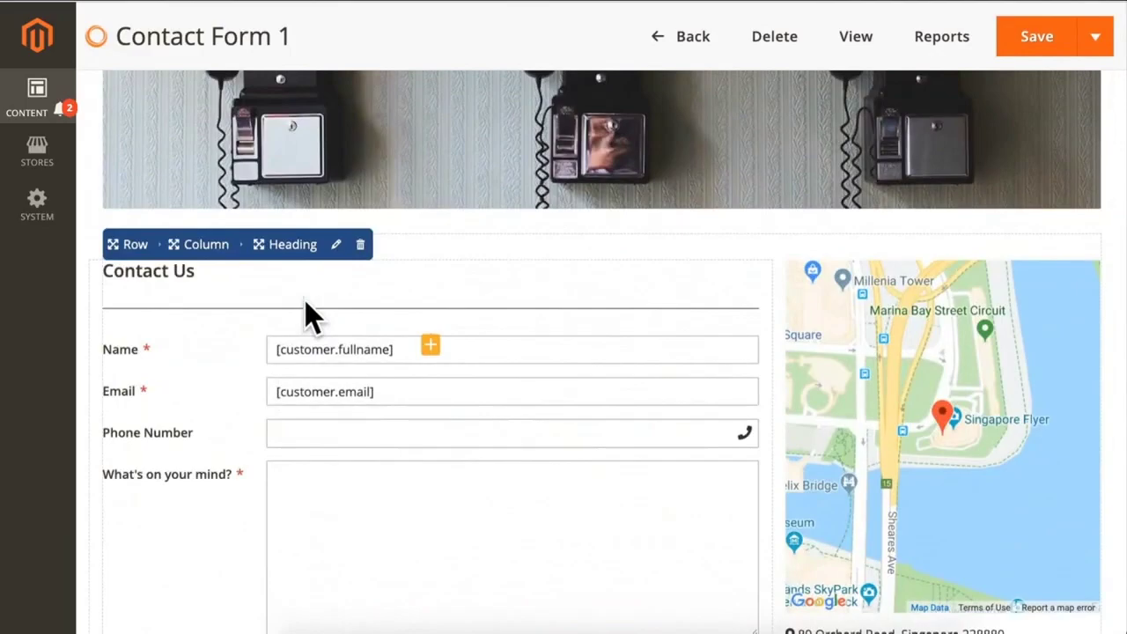
{"action": "scroll", "coordinate": [305, 301], "scroll_direction": "down", "scroll_amount": 3}
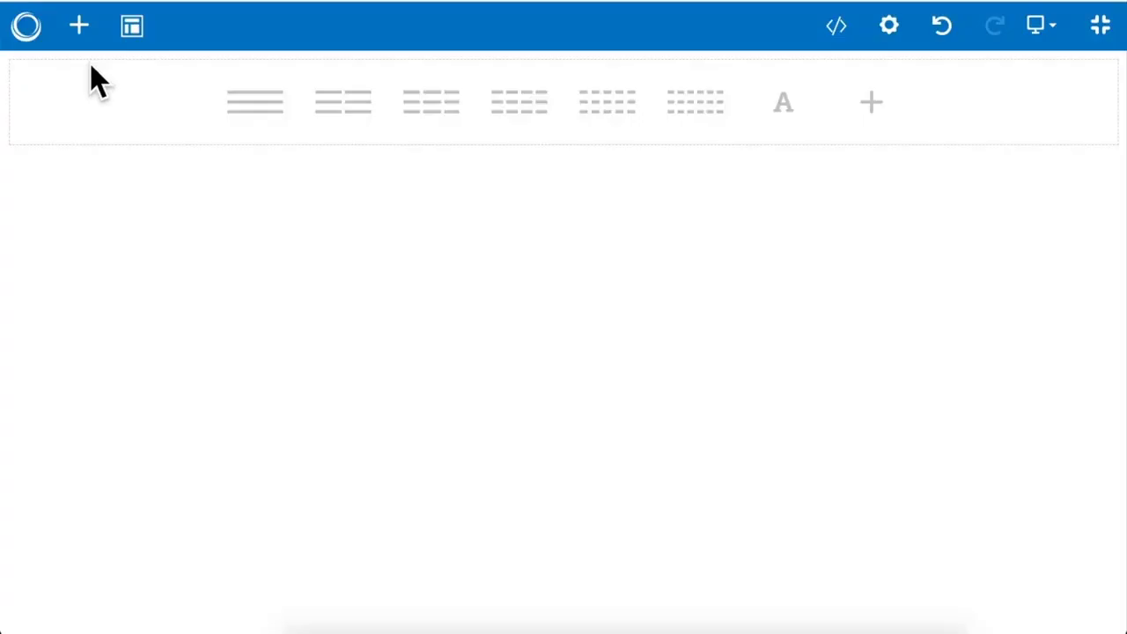
{"action": "left_click", "coordinate": [80, 26]}
Step: Add a two-page multi-page container, reviewing the progress indicator styles
{"action": "left_click", "coordinate": [330, 248]}
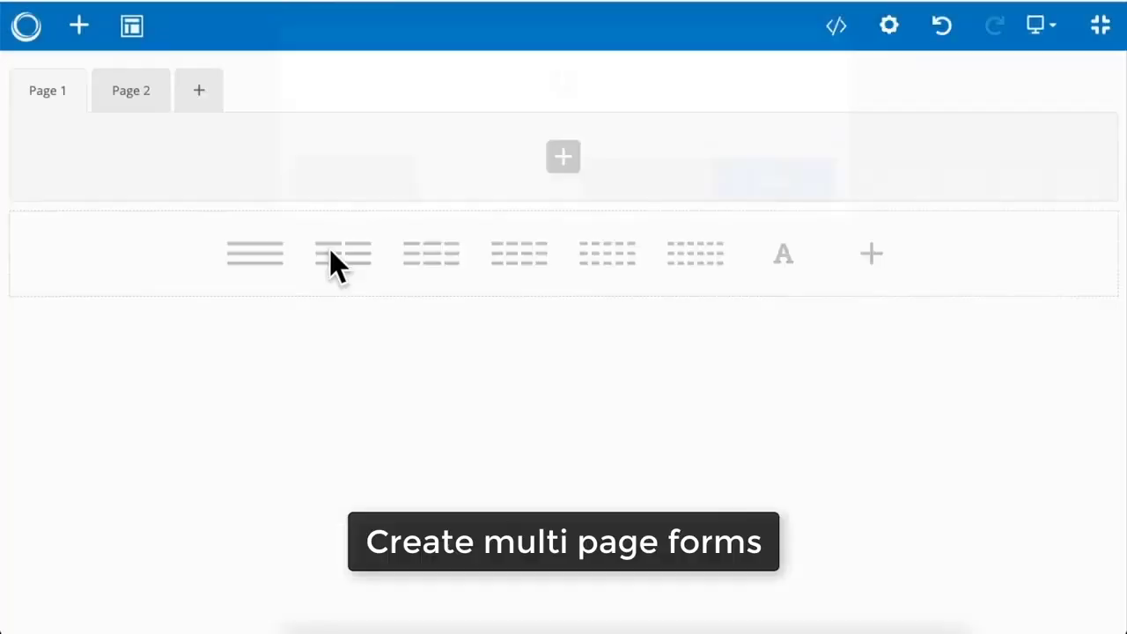
{"action": "left_click", "coordinate": [390, 193]}
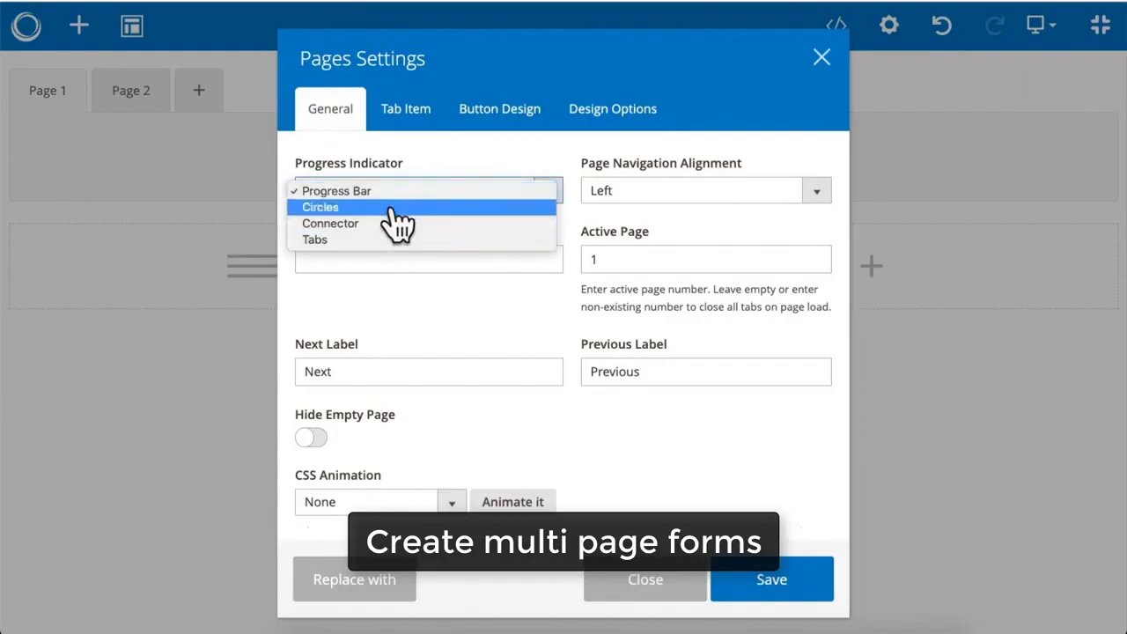
{"action": "left_click", "coordinate": [395, 191]}
{"action": "left_click", "coordinate": [736, 577]}
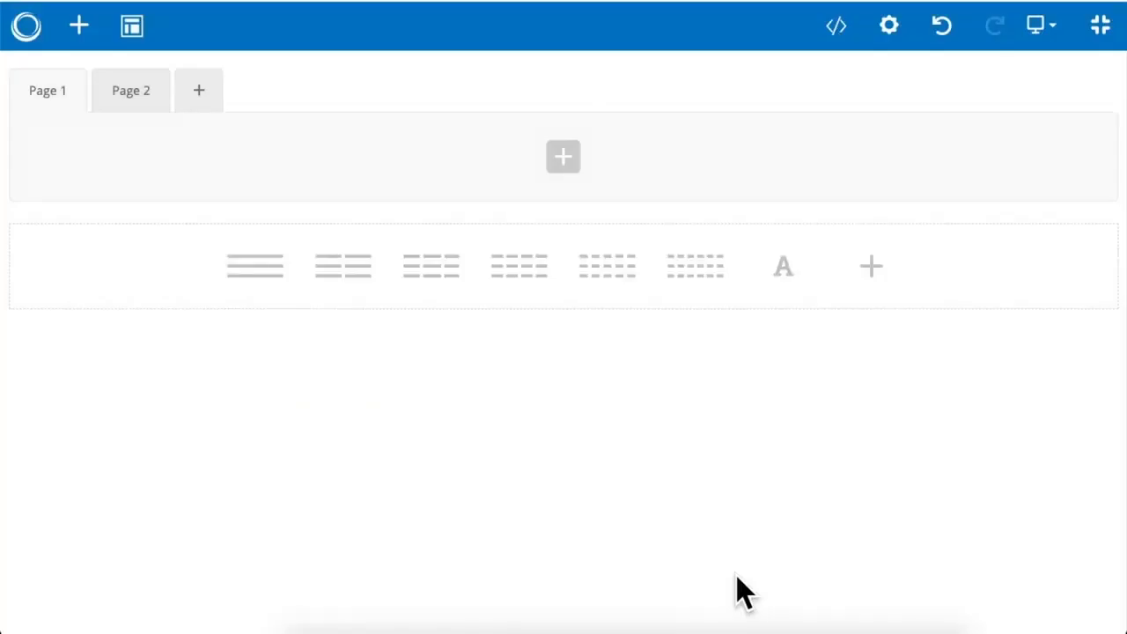
Step: Add a third and fourth page and retitle Page 1 'SELECT YOUR TOUR'
{"action": "left_click", "coordinate": [199, 90]}
{"action": "left_click", "coordinate": [272, 89]}
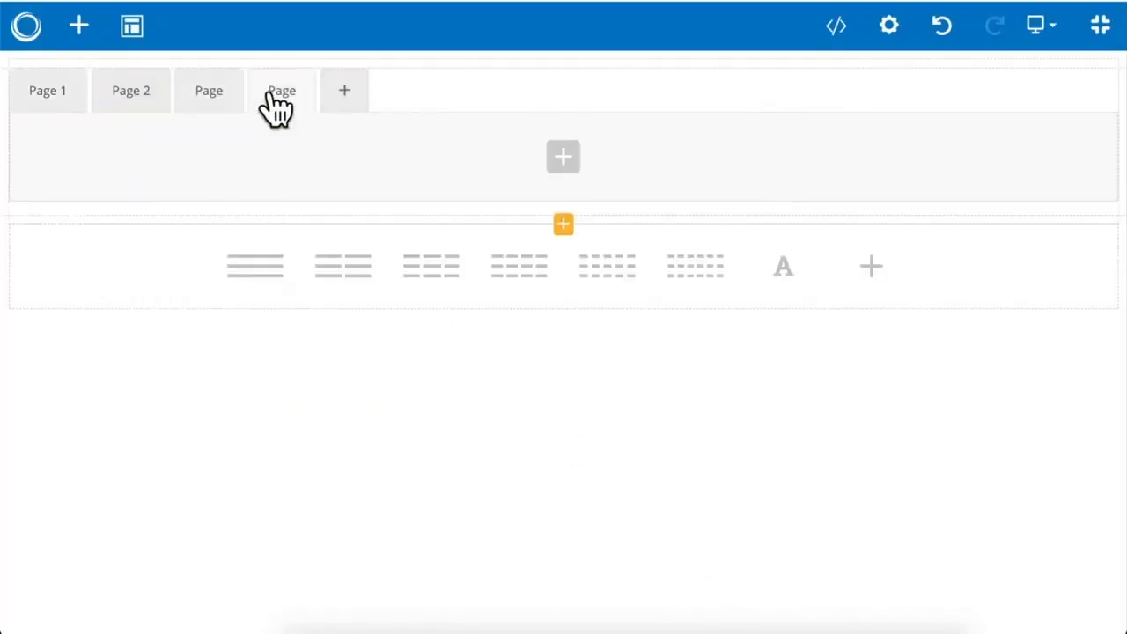
{"action": "left_click", "coordinate": [55, 93]}
{"action": "left_click", "coordinate": [239, 120]}
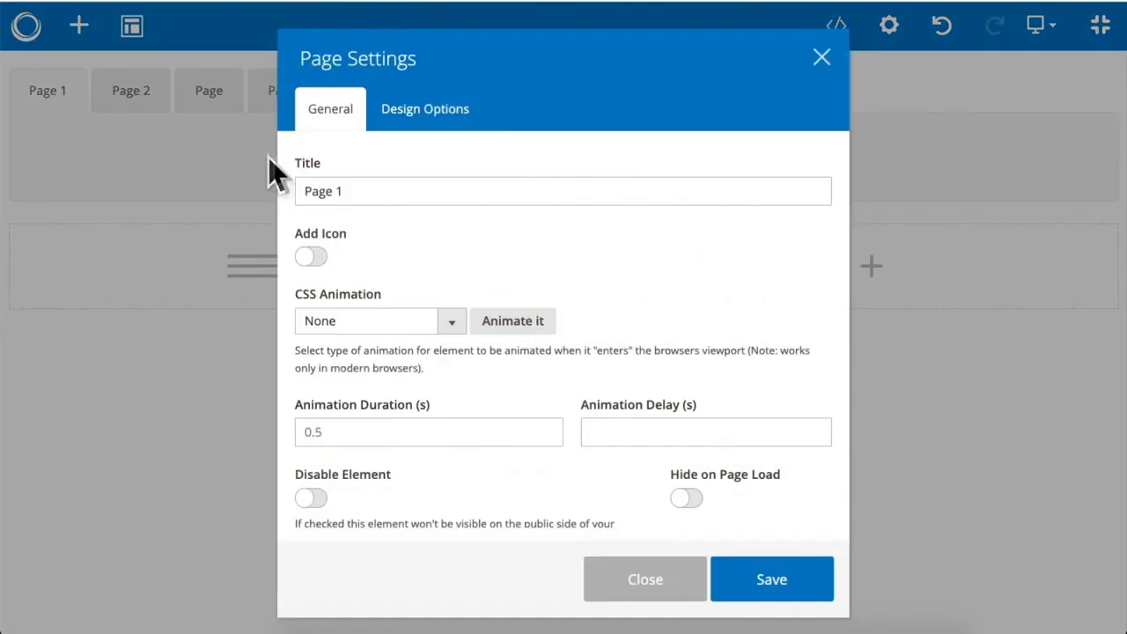
{"action": "triple_click", "coordinate": [414, 195]}
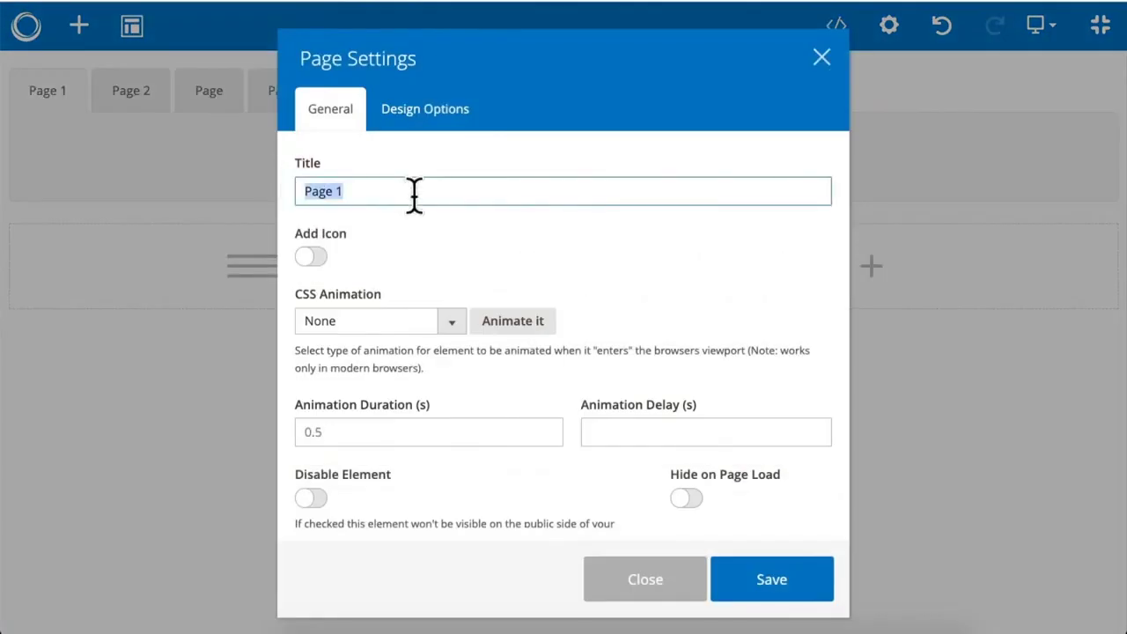
{"action": "left_click", "coordinate": [758, 583]}
Step: Add a 'Choose your destination' radio list with Paris, Amsterdam and Ha Long picture options
{"action": "left_click", "coordinate": [564, 158]}
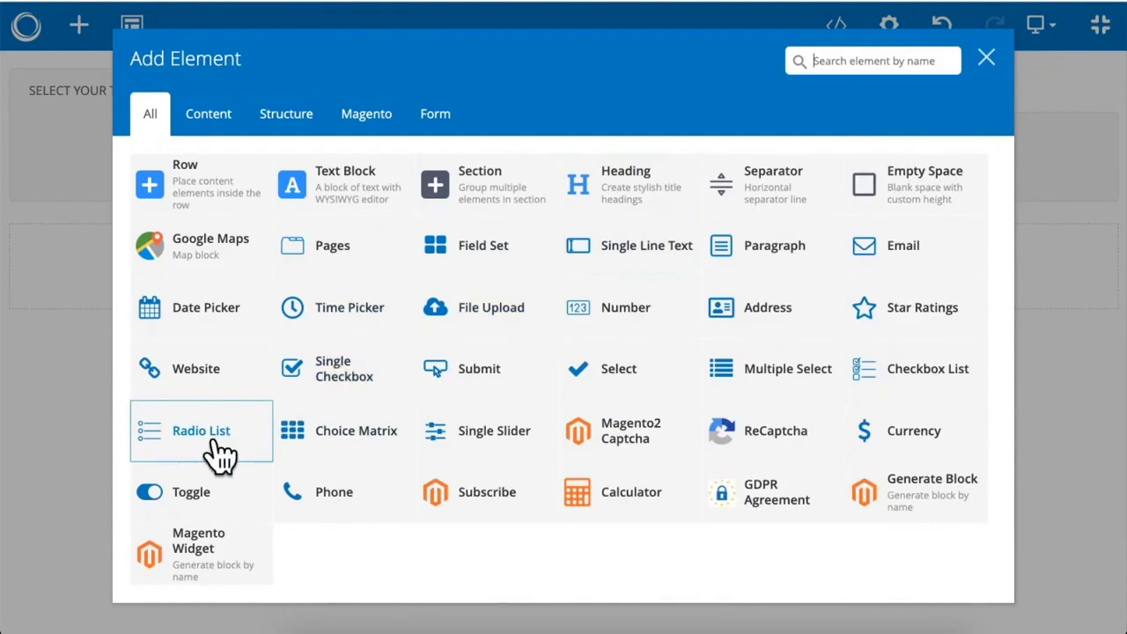
{"action": "left_click", "coordinate": [215, 438]}
{"action": "left_click", "coordinate": [433, 116]}
{"action": "left_click", "coordinate": [443, 190]}
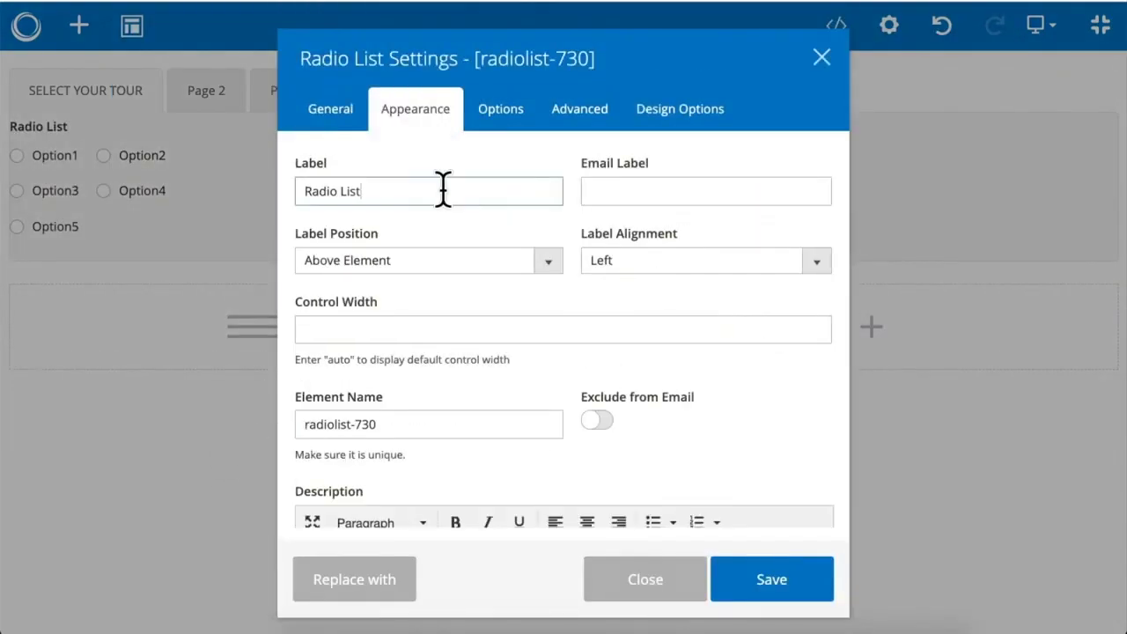
{"action": "left_click", "coordinate": [502, 119]}
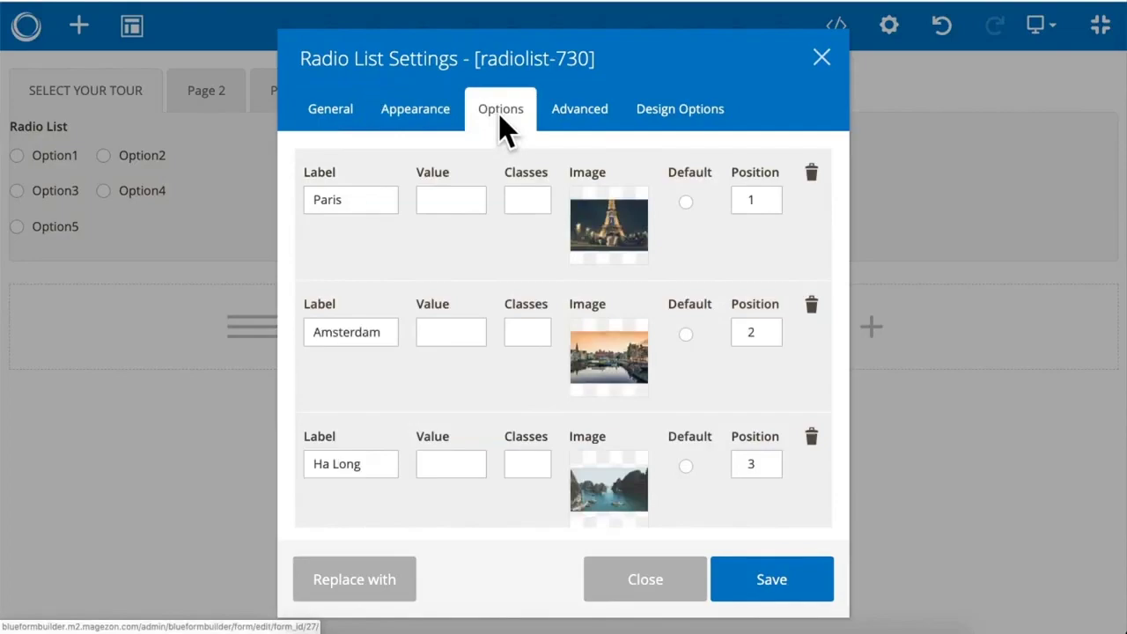
{"action": "left_click", "coordinate": [784, 583]}
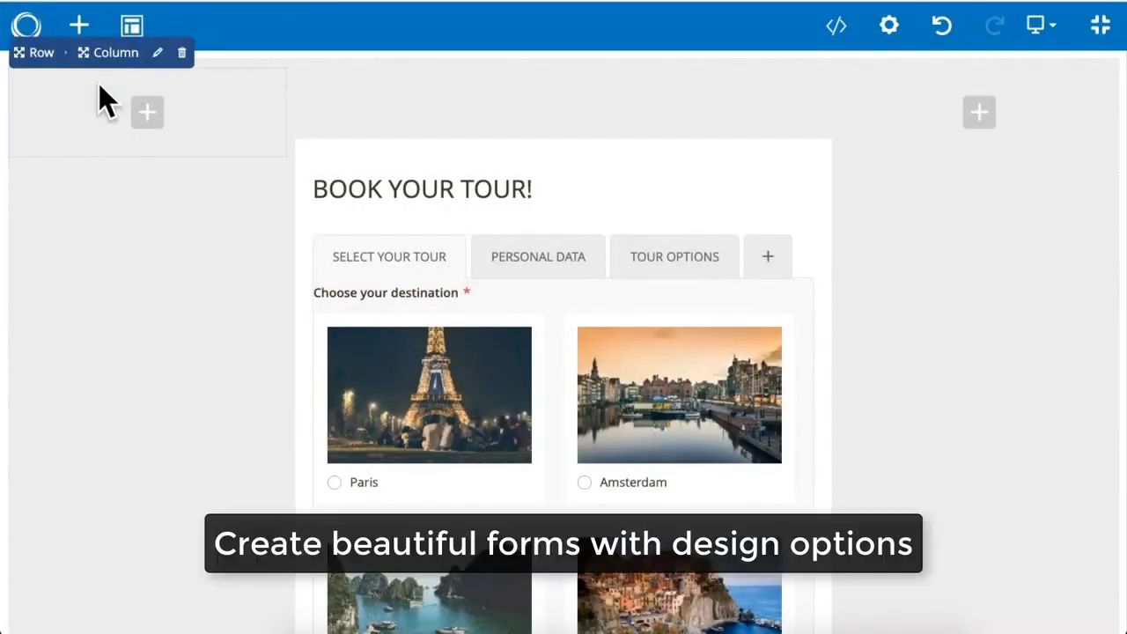
Step: Set the row's background to the Venice canal photo with a parallax effect
{"action": "mouse_move", "coordinate": [42, 65]}
{"action": "left_click", "coordinate": [89, 148]}
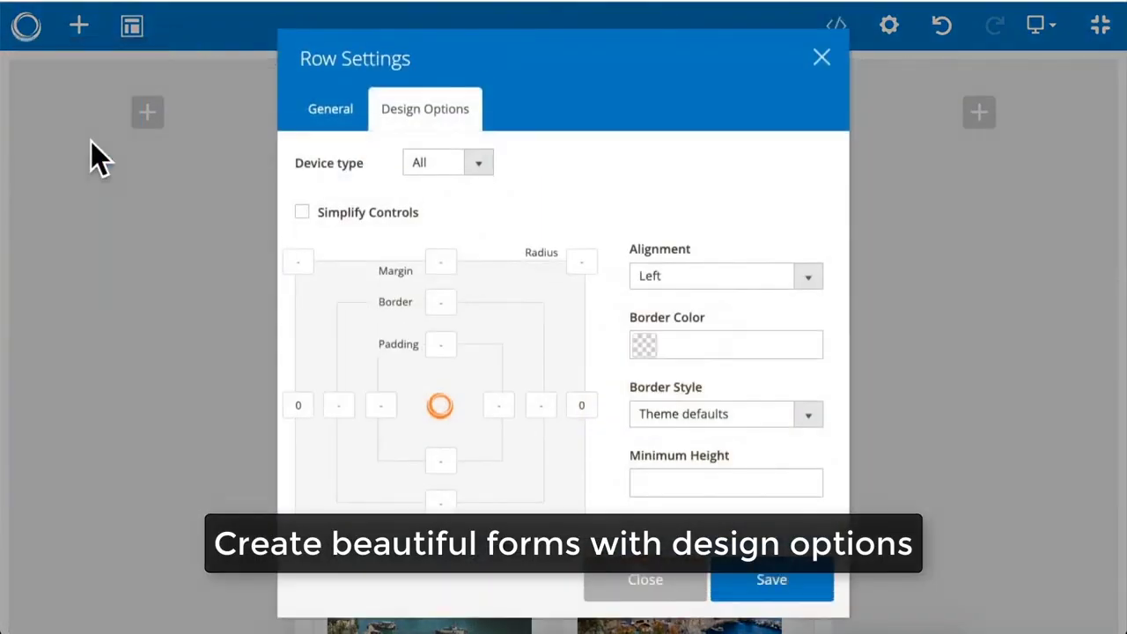
{"action": "scroll", "coordinate": [481, 237], "scroll_direction": "down", "scroll_amount": 3}
{"action": "scroll", "coordinate": [484, 230], "scroll_direction": "down", "scroll_amount": 3}
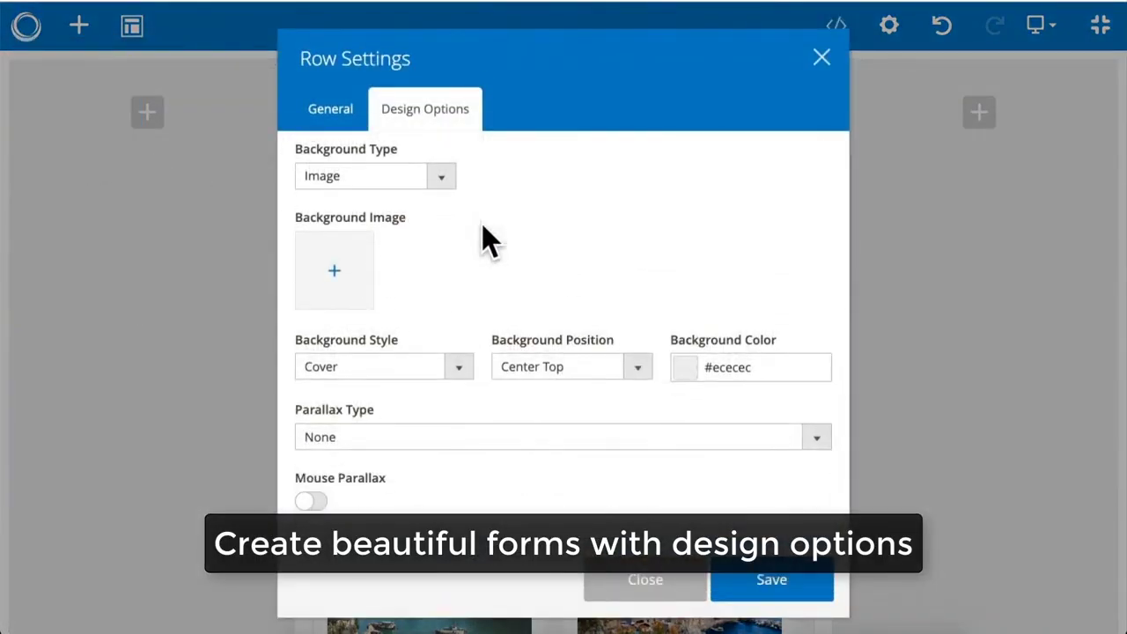
{"action": "left_click", "coordinate": [336, 271]}
{"action": "left_click", "coordinate": [402, 257]}
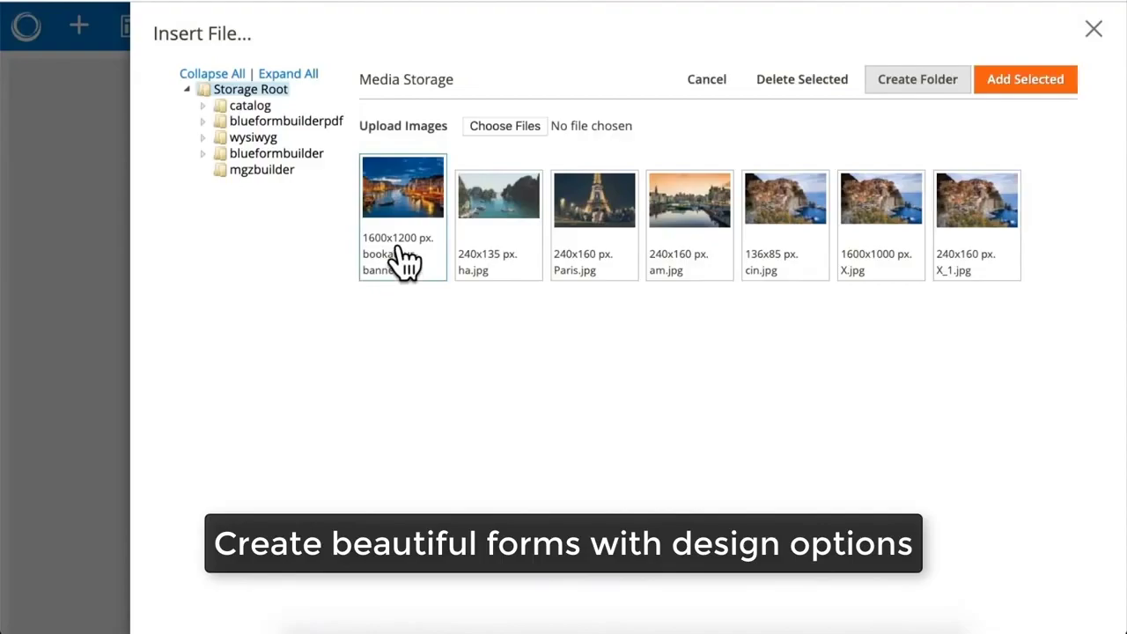
{"action": "left_click", "coordinate": [1013, 84]}
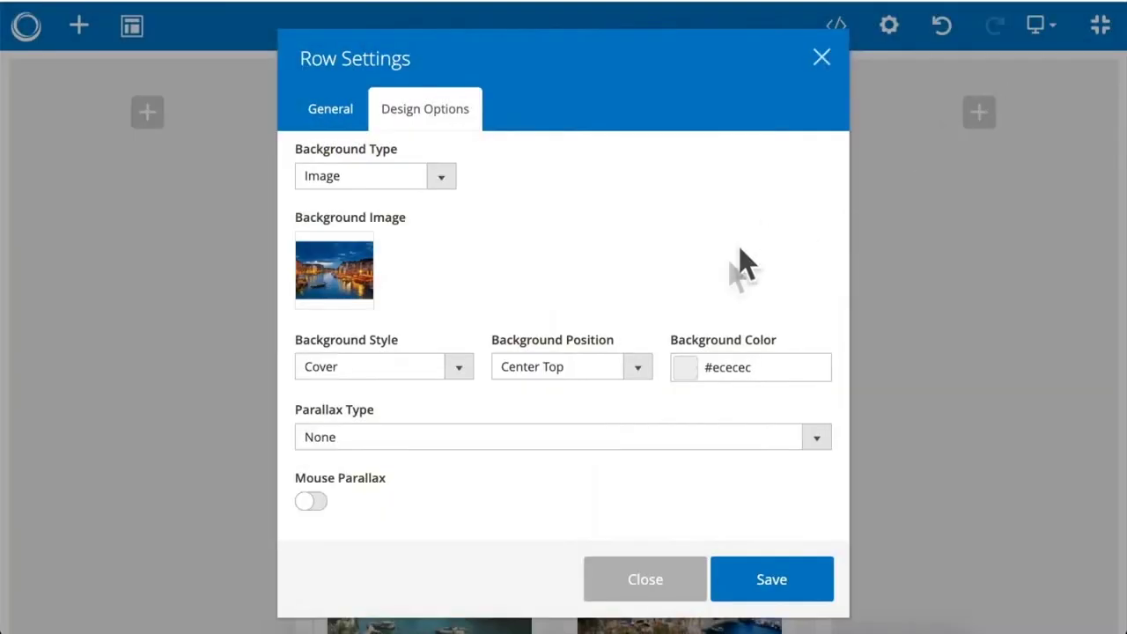
{"action": "scroll", "coordinate": [732, 277], "scroll_direction": "down", "scroll_amount": 1}
{"action": "left_click", "coordinate": [813, 425]}
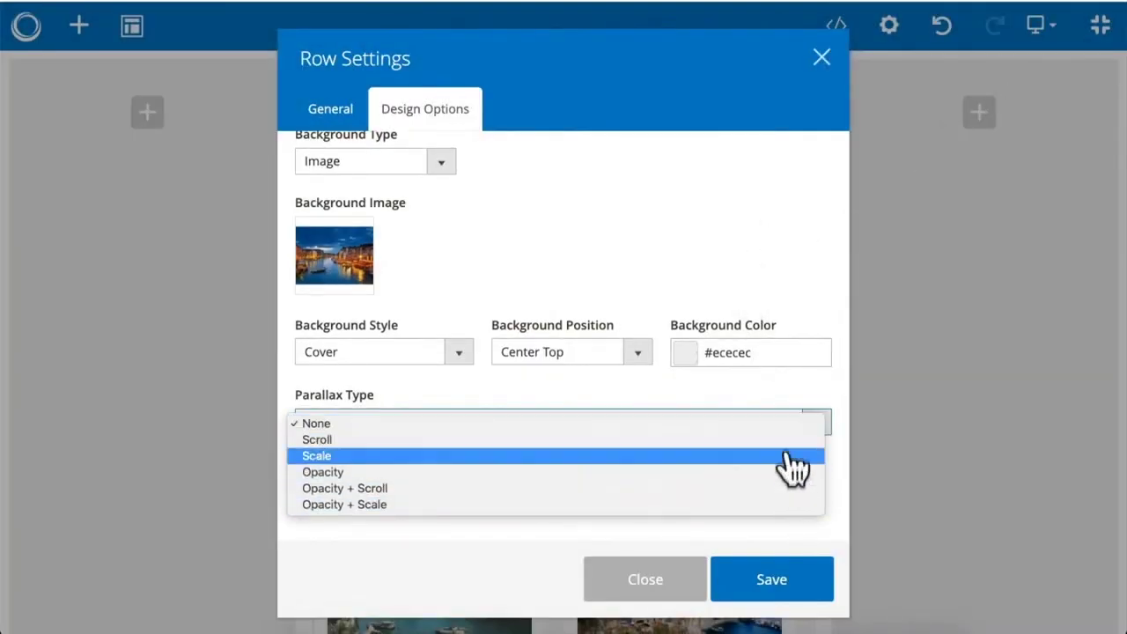
{"action": "left_click", "coordinate": [790, 441]}
{"action": "left_click", "coordinate": [775, 578]}
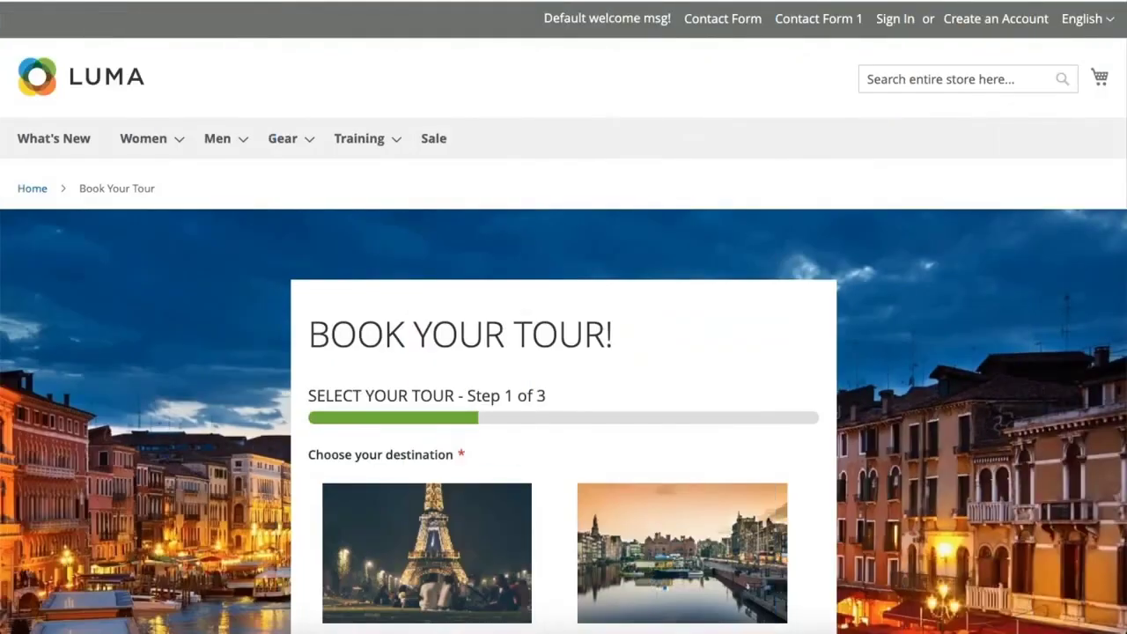
Step: On the storefront, open the quote request form and the 'Write Us' pop-up form
{"action": "scroll", "coordinate": [563, 352], "scroll_direction": "down", "scroll_amount": 2}
{"action": "scroll", "coordinate": [564, 352], "scroll_direction": "down", "scroll_amount": 2}
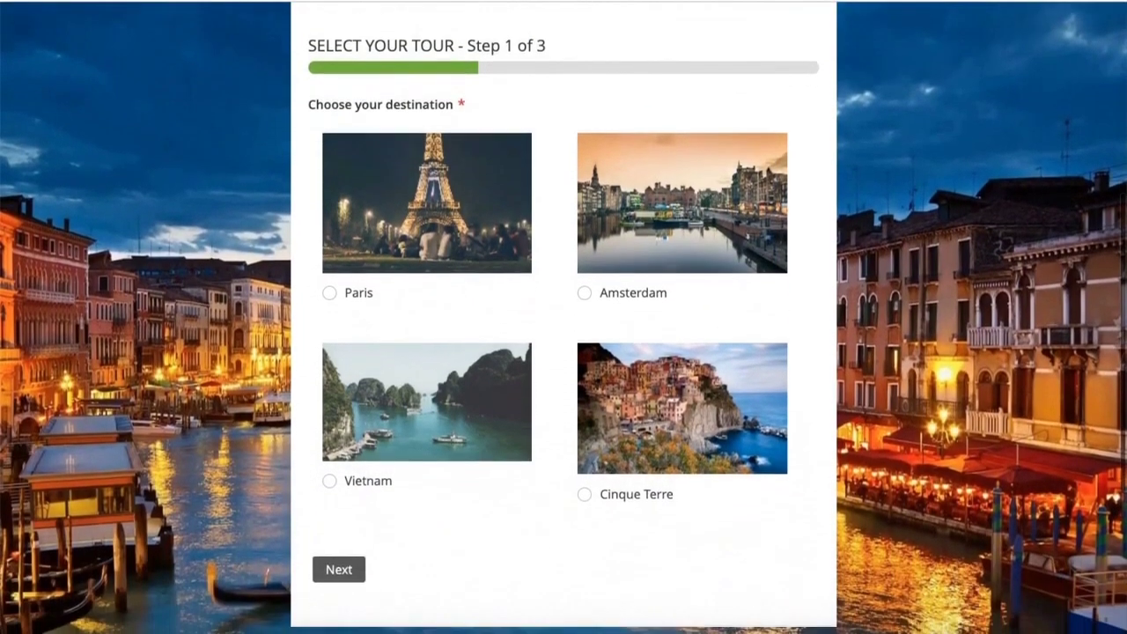
{"action": "scroll", "coordinate": [563, 352], "scroll_direction": "down", "scroll_amount": 1}
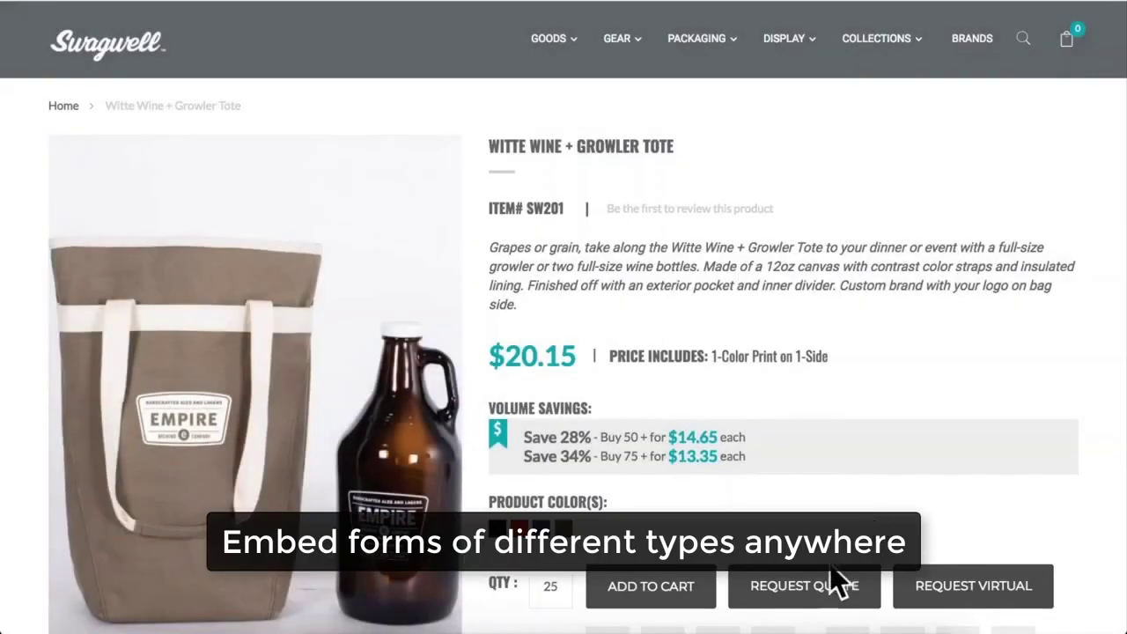
{"action": "left_click", "coordinate": [807, 587]}
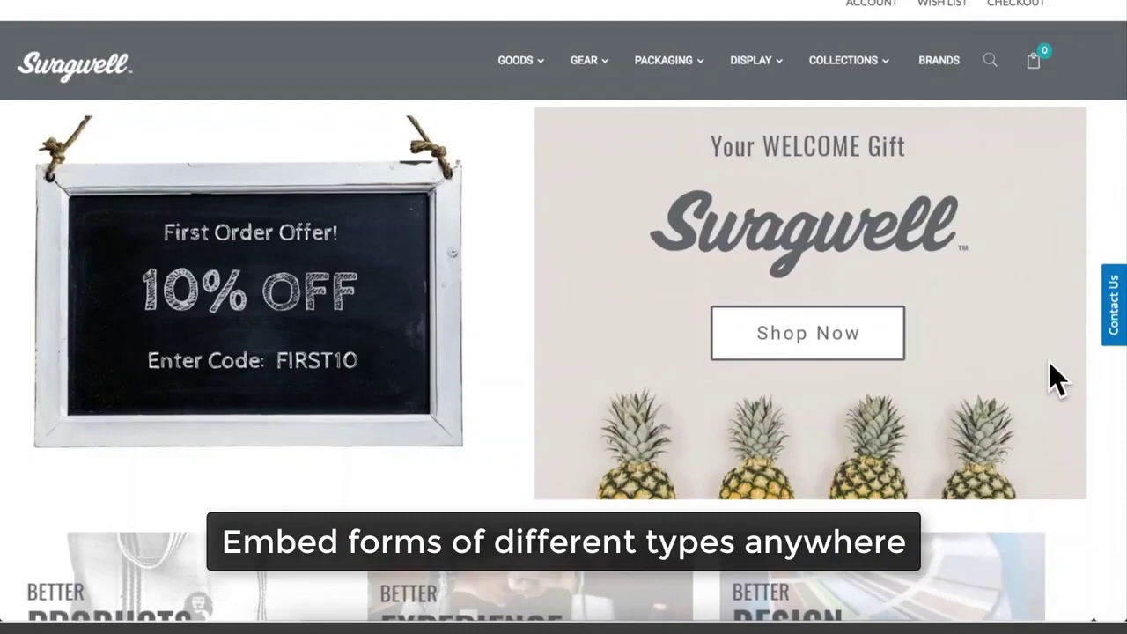
{"action": "left_click", "coordinate": [1108, 340]}
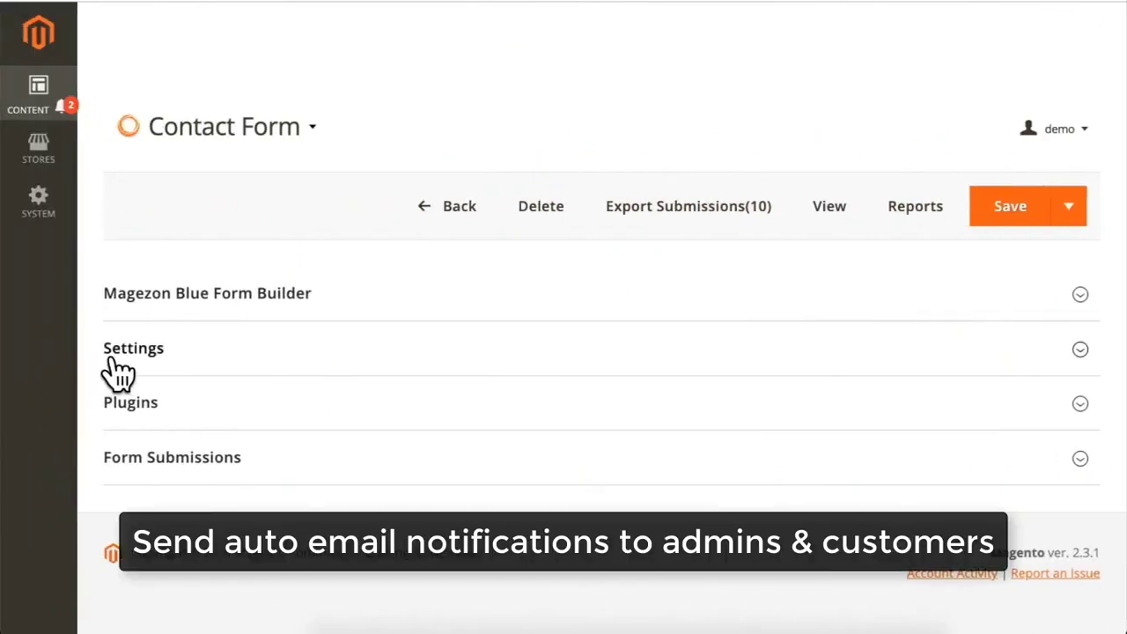
Step: Expand Settings > Email Notifications and review the Admin and Customer notification groups
{"action": "left_click", "coordinate": [110, 356]}
{"action": "scroll", "coordinate": [120, 370], "scroll_direction": "down", "scroll_amount": 2}
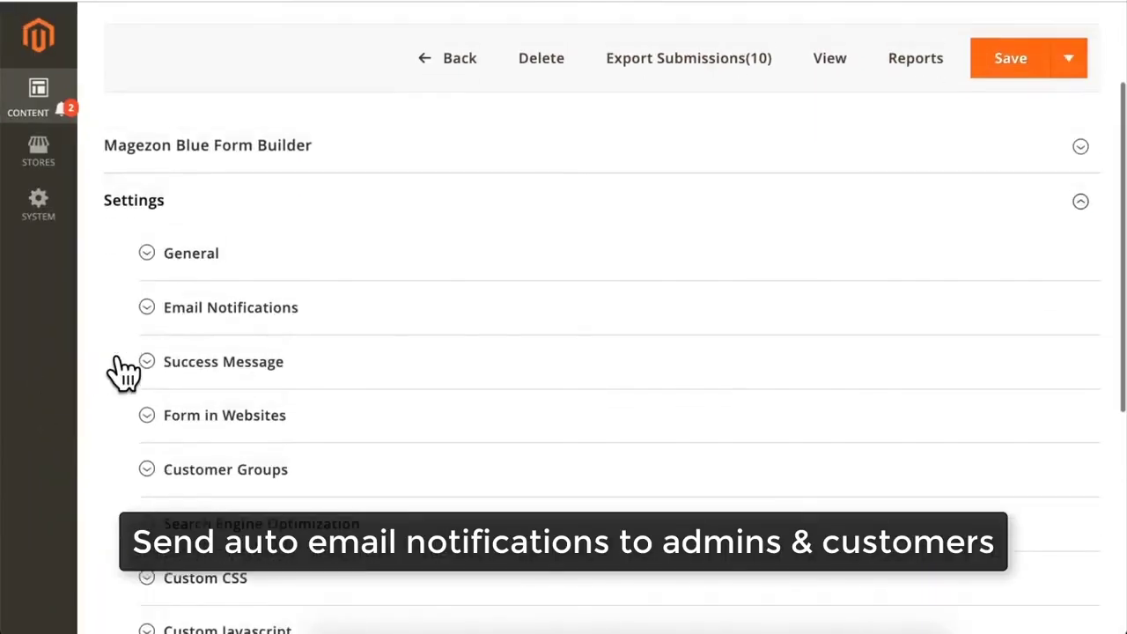
{"action": "left_click", "coordinate": [188, 300]}
{"action": "left_click", "coordinate": [208, 352]}
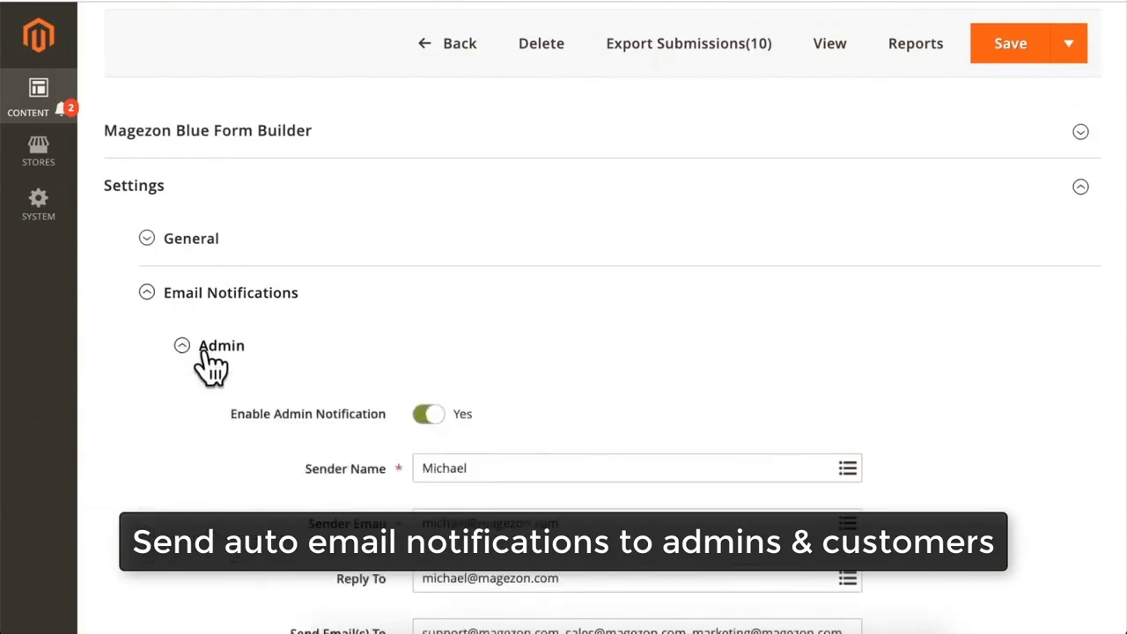
{"action": "scroll", "coordinate": [211, 365], "scroll_direction": "down", "scroll_amount": 4}
{"action": "scroll", "coordinate": [211, 364], "scroll_direction": "down", "scroll_amount": 3}
{"action": "scroll", "coordinate": [214, 365], "scroll_direction": "down", "scroll_amount": 5}
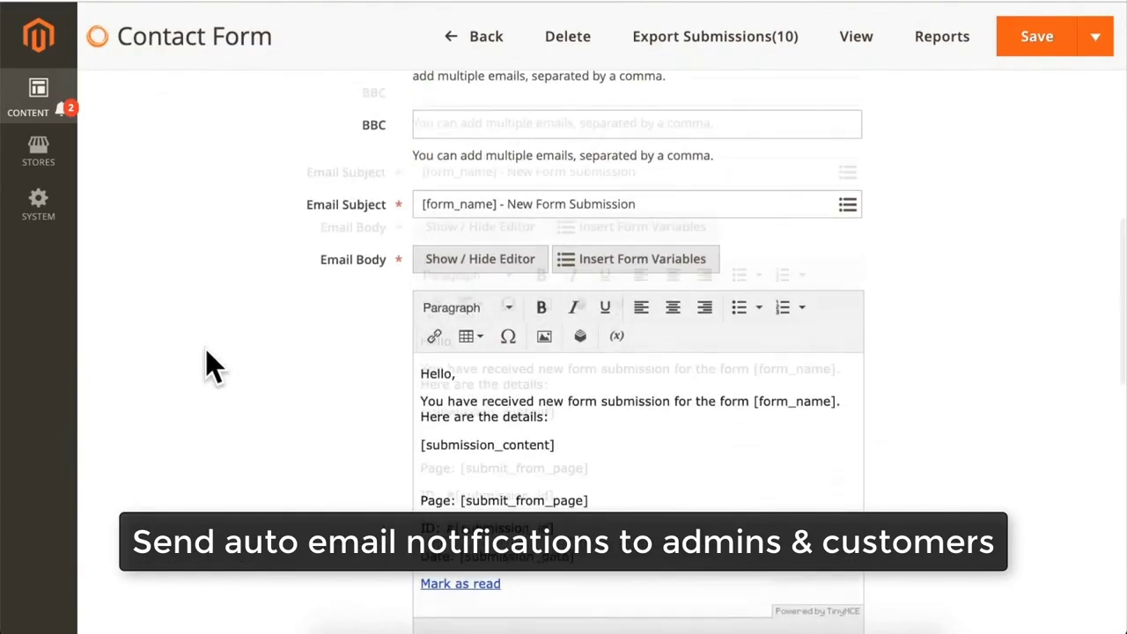
{"action": "left_click", "coordinate": [233, 451]}
{"action": "scroll", "coordinate": [234, 463], "scroll_direction": "down", "scroll_amount": 8}
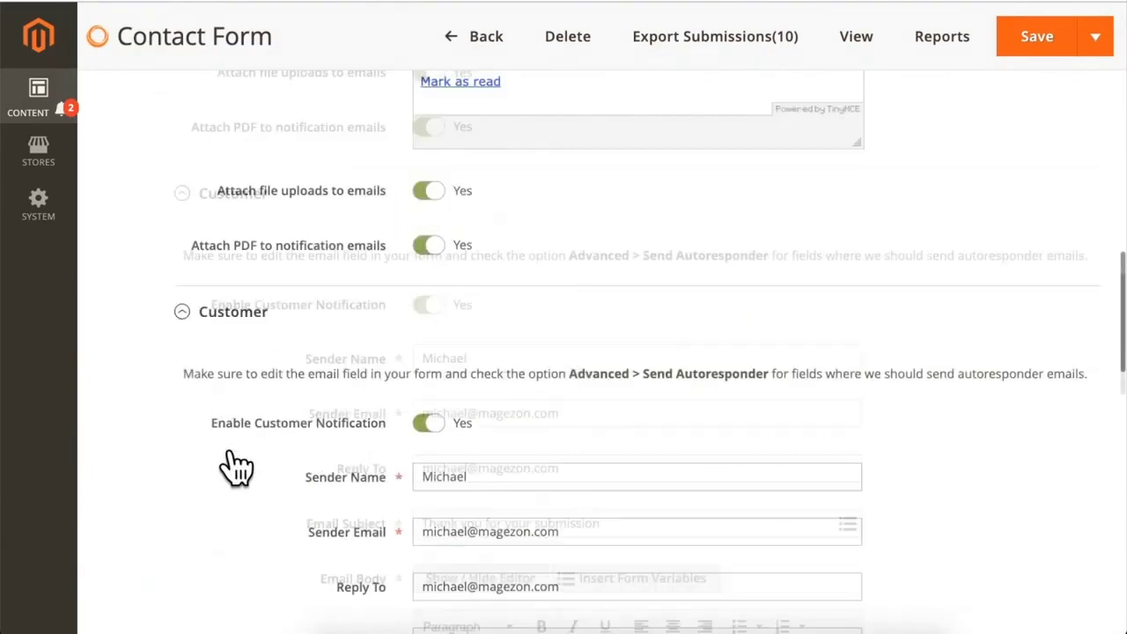